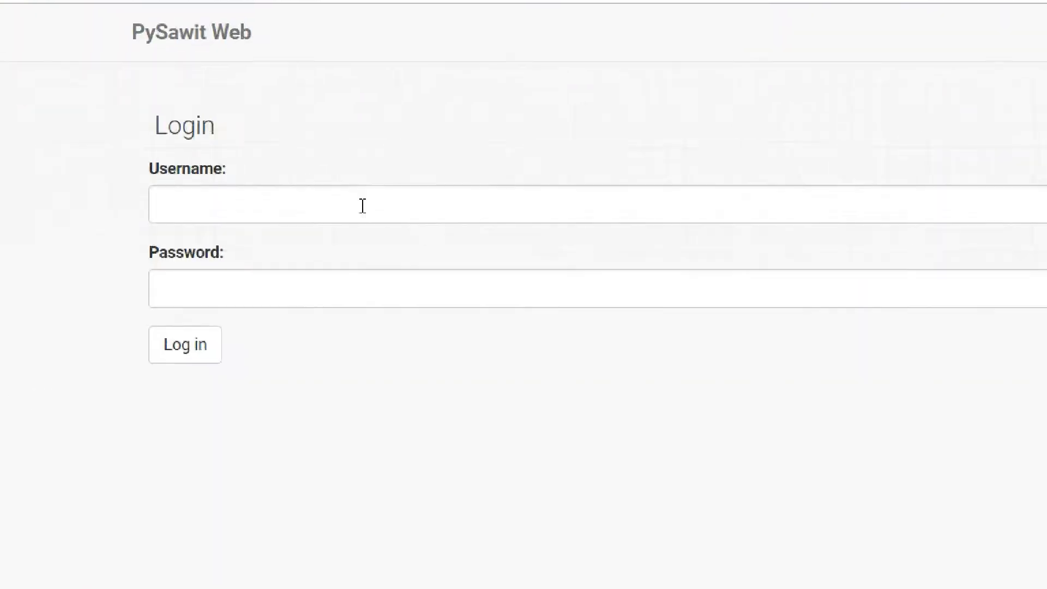
Step: Log in with the username guest and the account password
click(322, 206)
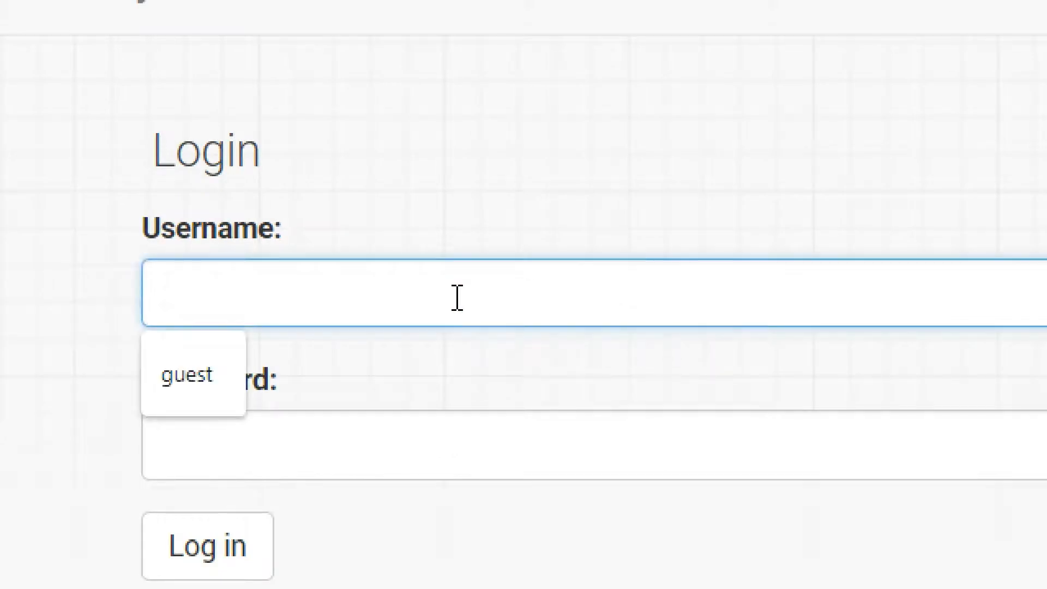
text(guest)
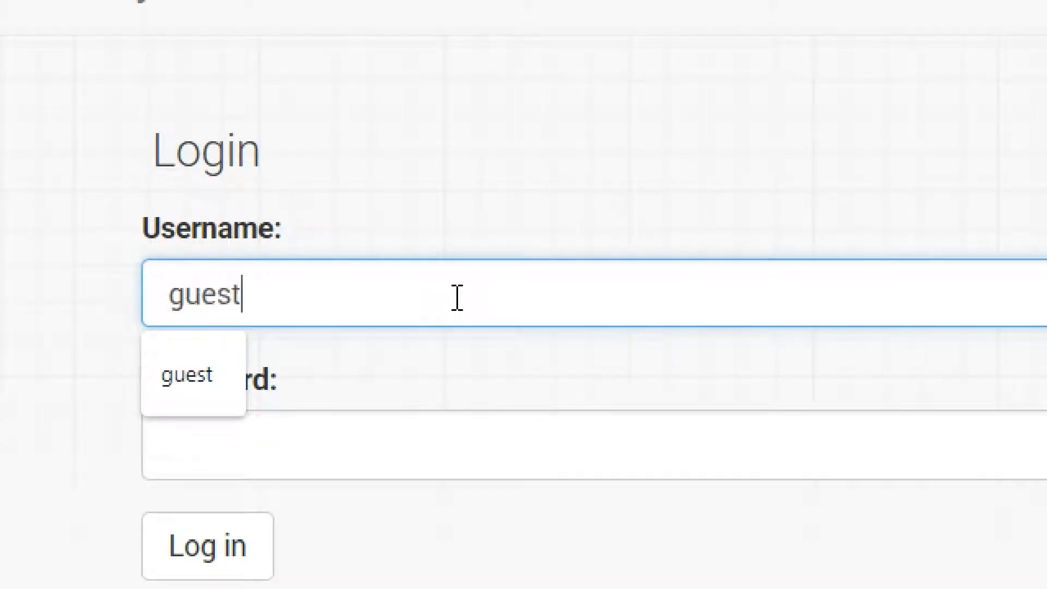
key(Tab)
text(guest123)
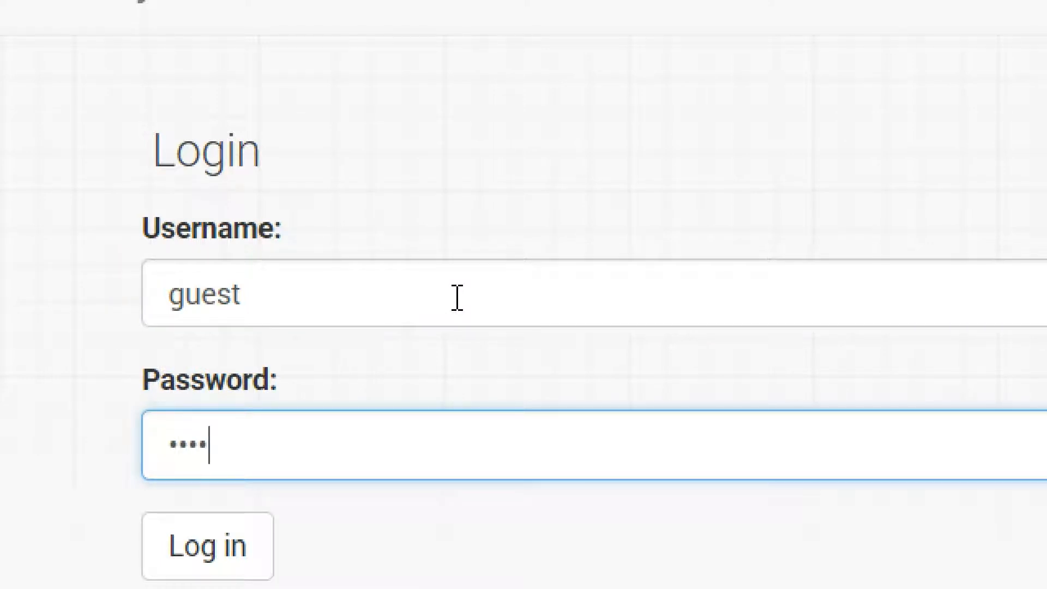
text(4)
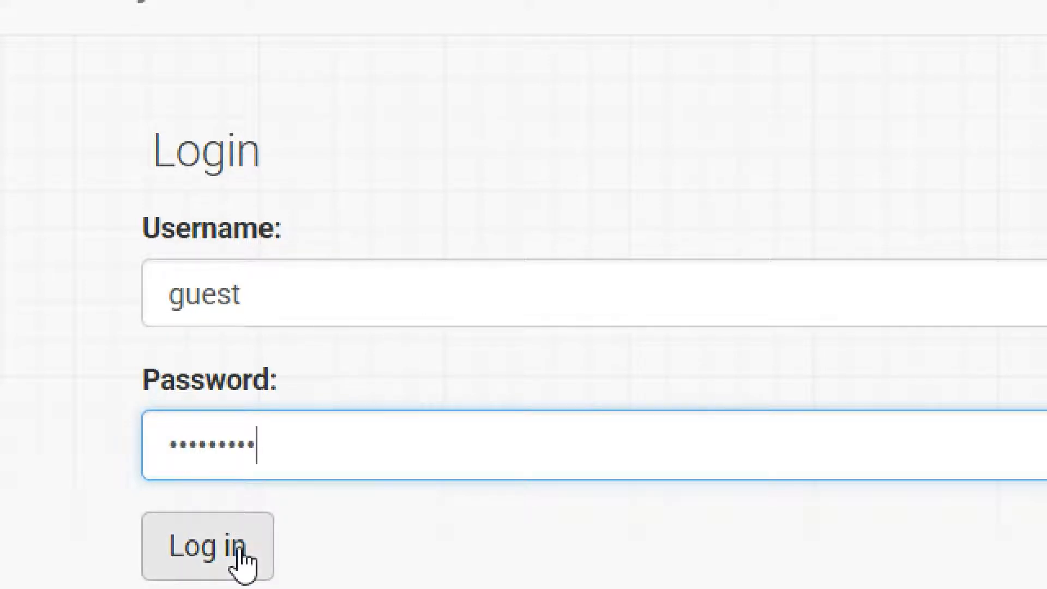
click(178, 247)
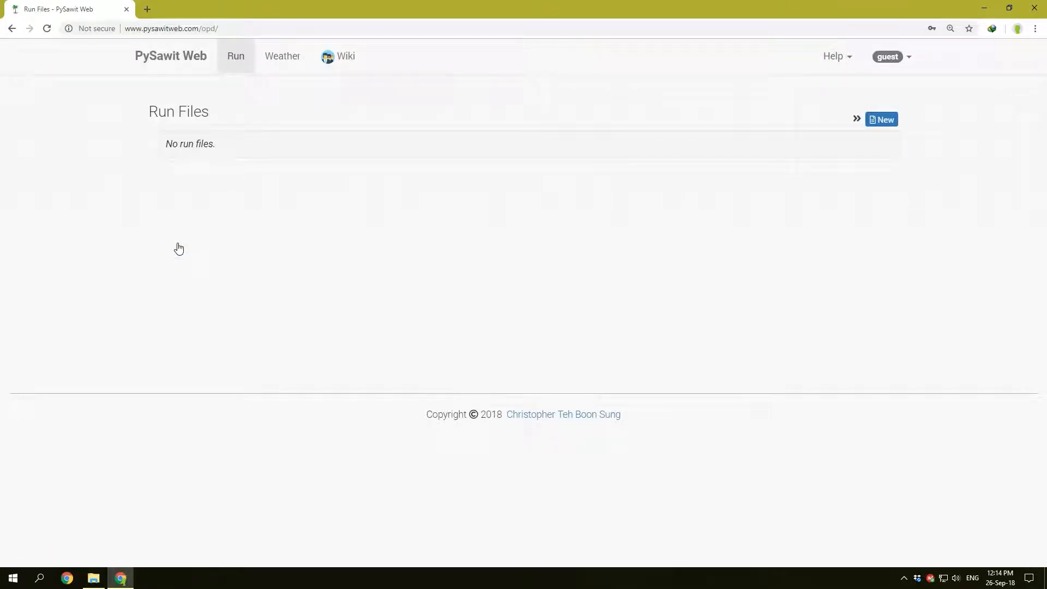
Step: Start a new run file from the Run Files list
drag(148, 111, 167, 146)
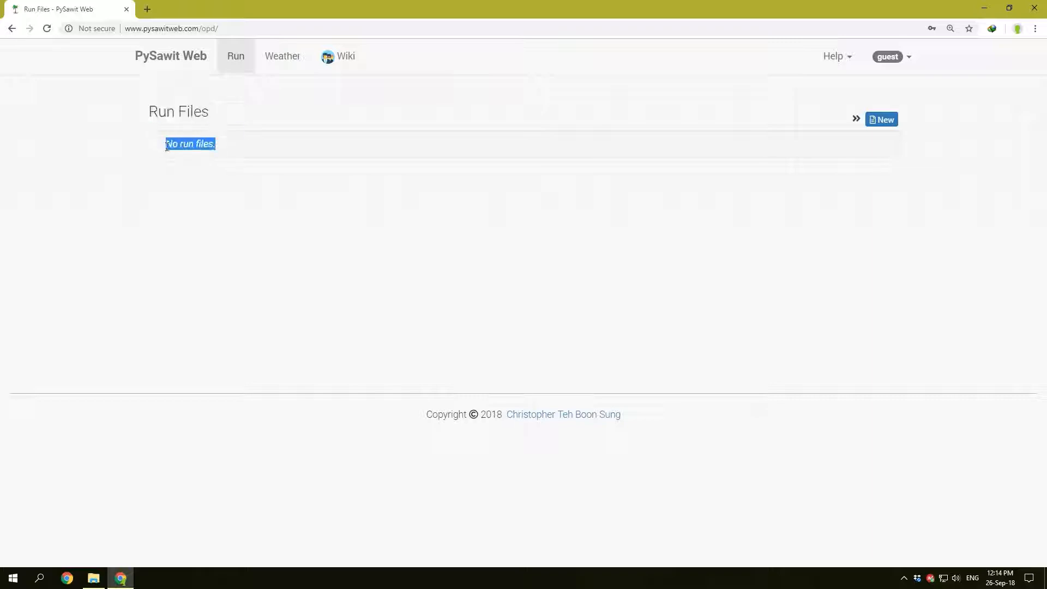
click(200, 190)
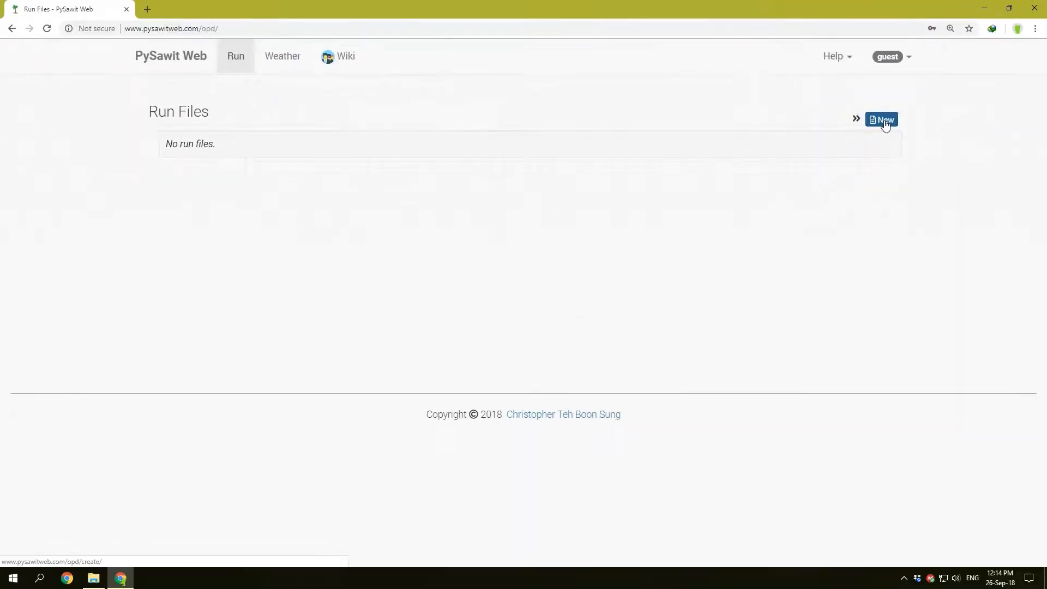
click(880, 123)
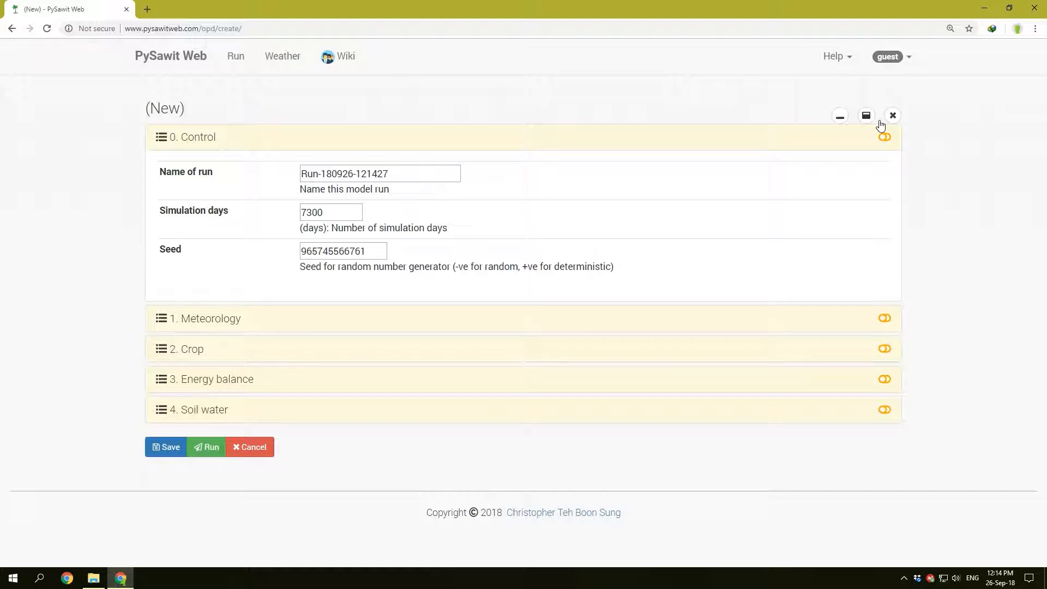
Step: Collapse the Control section and expand the Meteorology section to review its input parameters
click(198, 140)
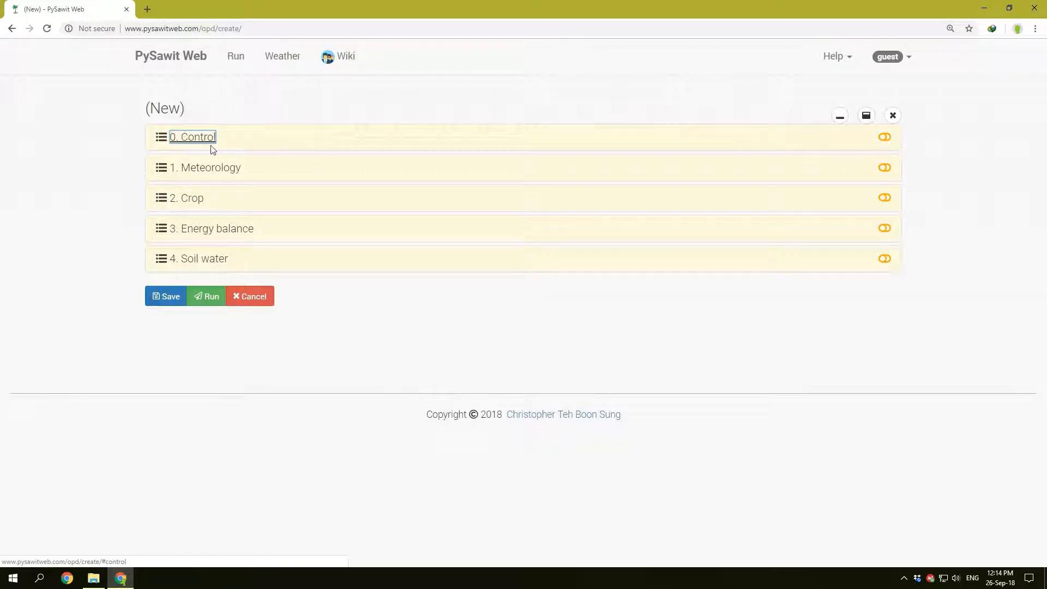
click(192, 140)
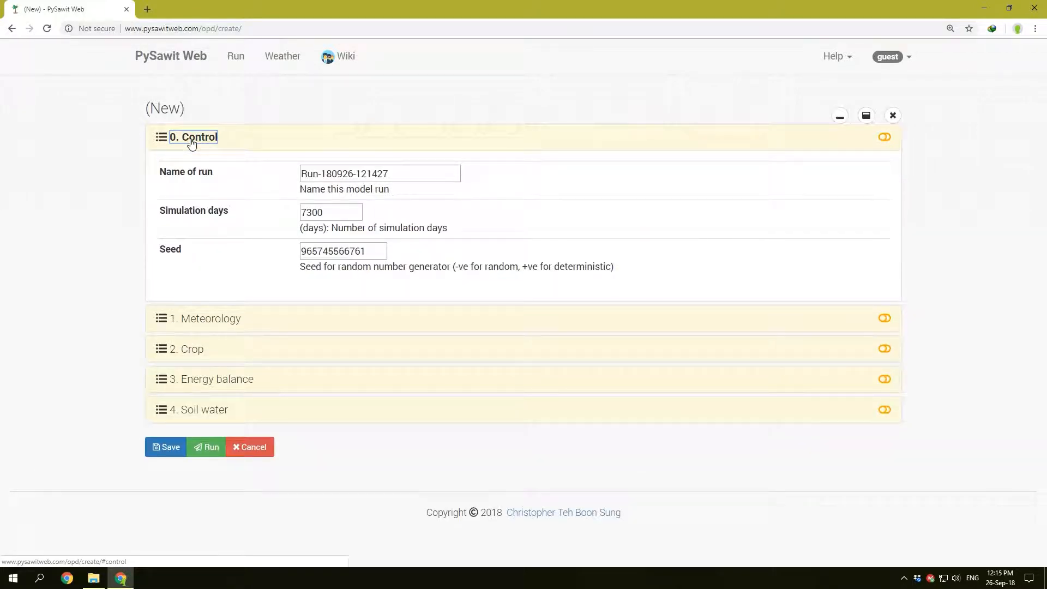
click(191, 140)
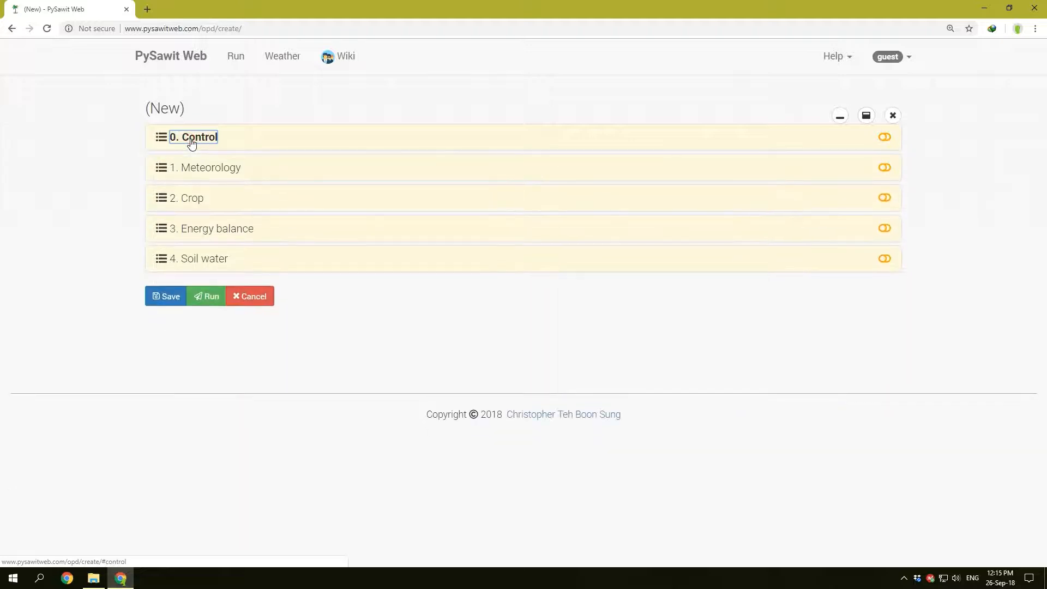
click(194, 174)
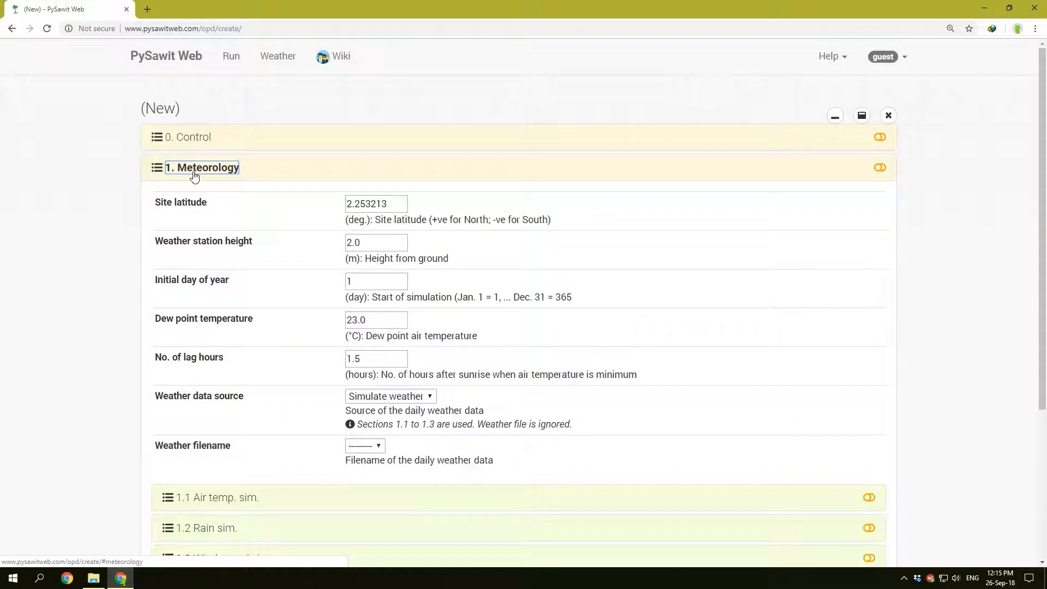
scroll(206, 229, down, 2)
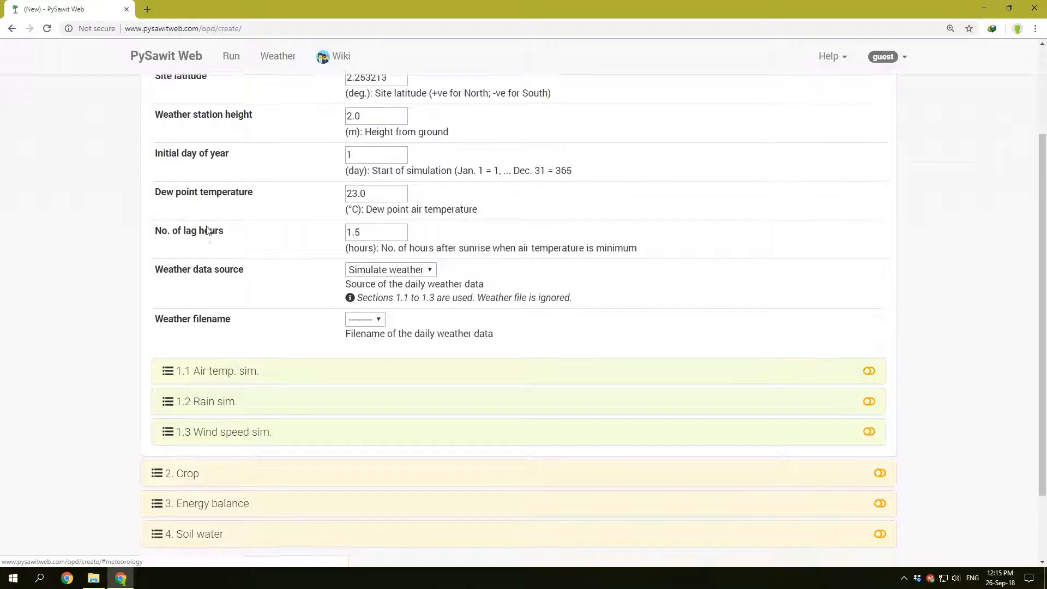
scroll(207, 237, up, 1)
scroll(209, 241, down, 3)
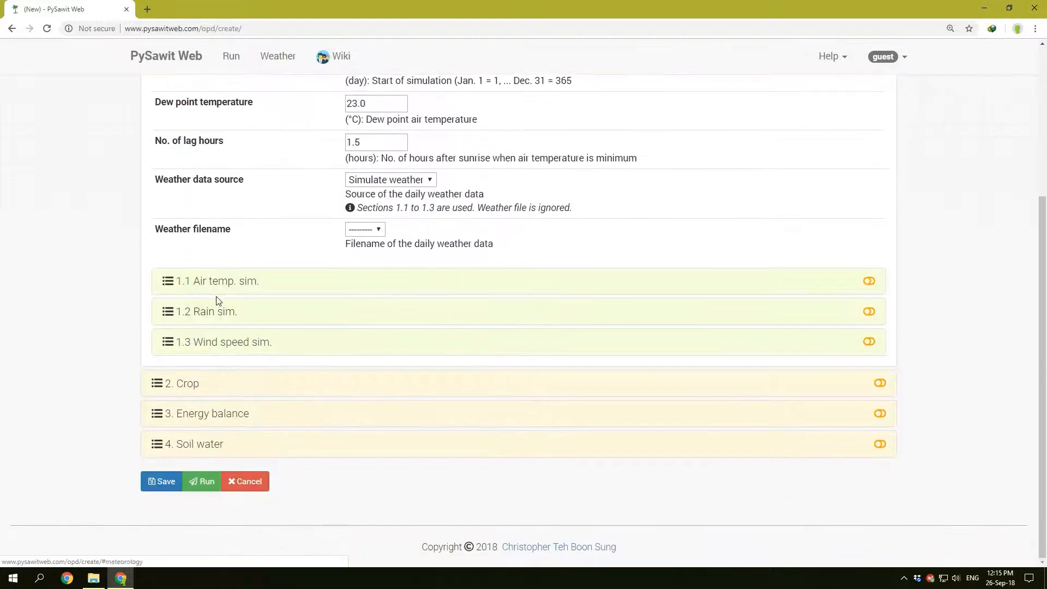
Step: Expand the air temperature simulation subsection and view its minimum and maximum air temperature parameters
click(217, 283)
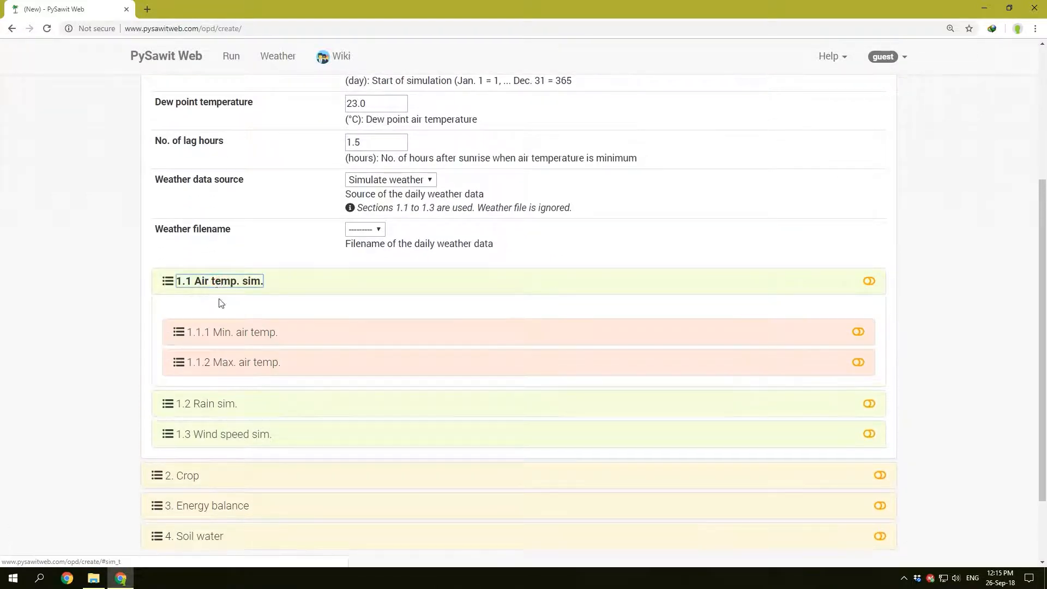
click(228, 335)
scroll(228, 337, down, 6)
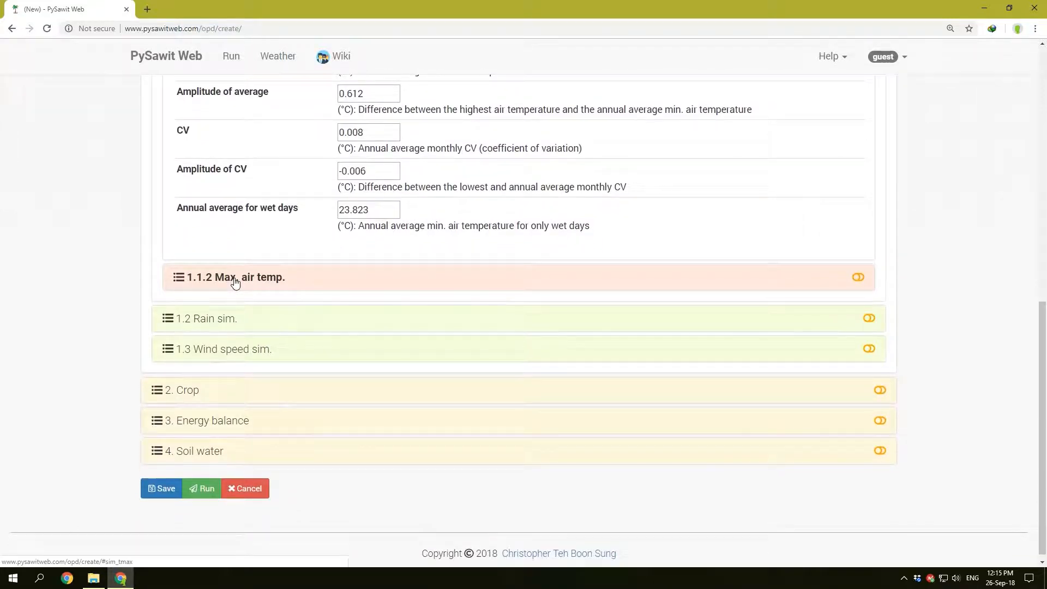
click(234, 281)
Step: Open and close the wind speed and rain simulation subsections under Meteorology to view their contents
click(219, 344)
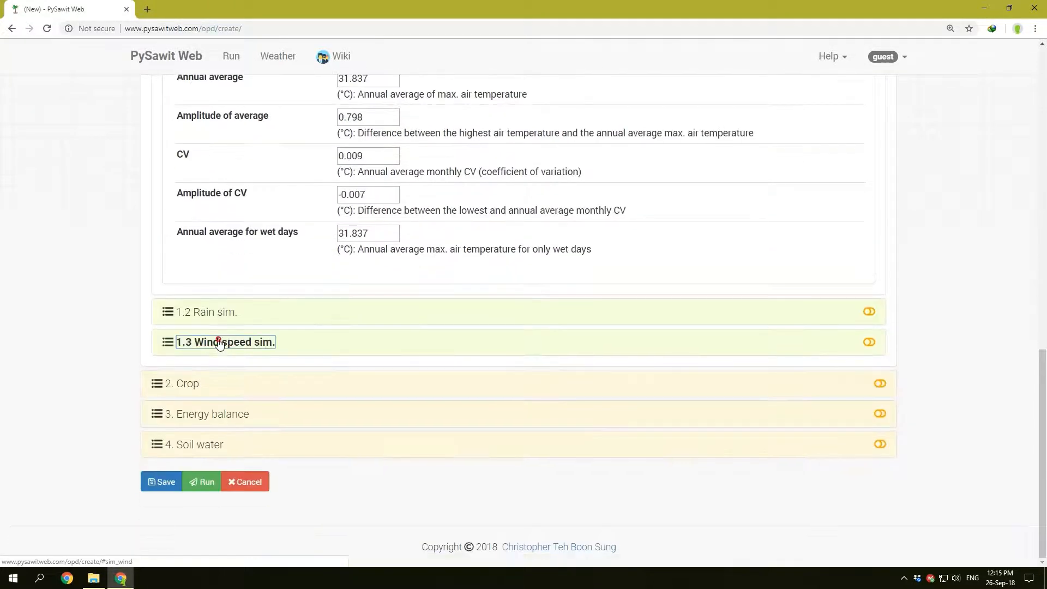
click(219, 342)
click(220, 344)
click(218, 342)
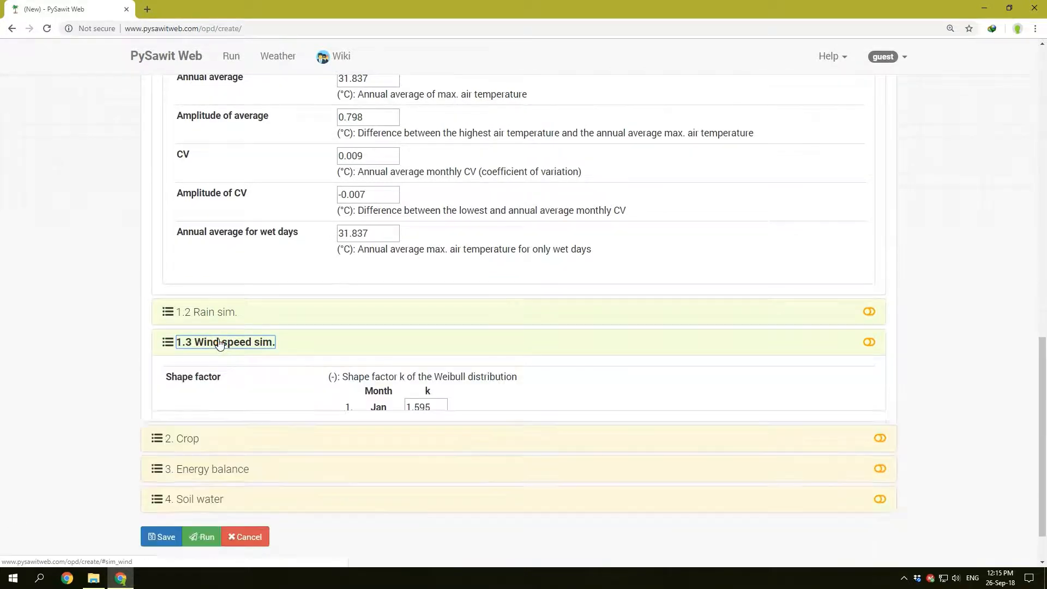
click(216, 312)
click(215, 312)
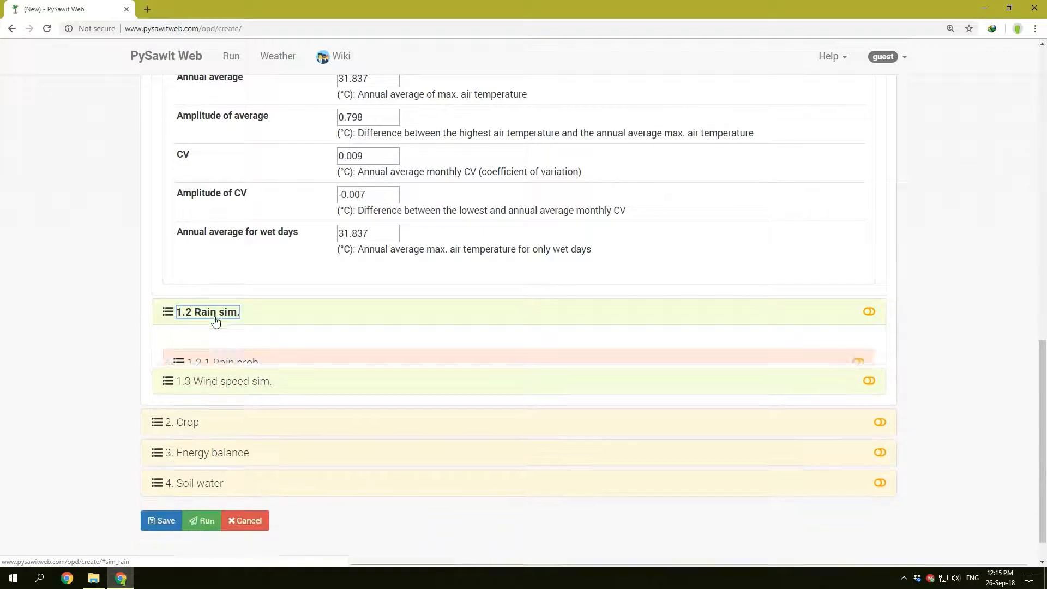
Step: Expand the Crop section and review its planting parameters and list of subsections
click(196, 383)
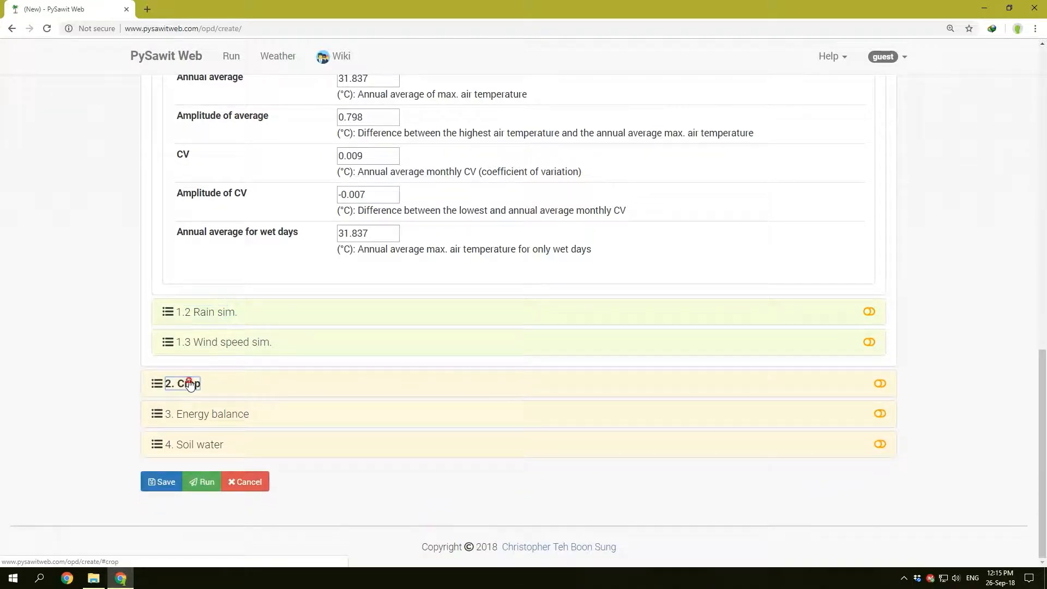
scroll(257, 377, down, 7)
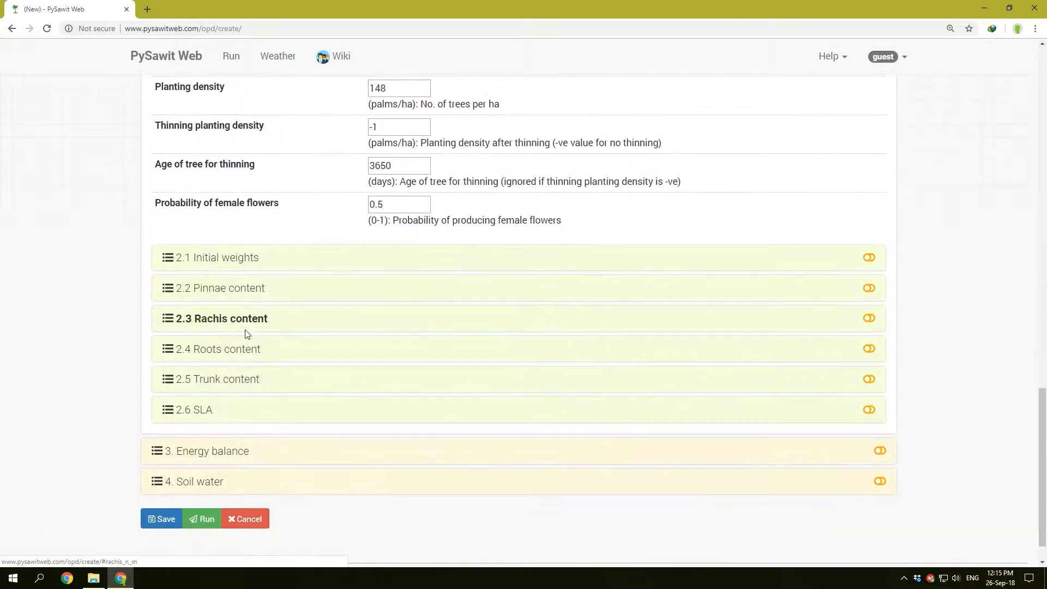
scroll(240, 327, up, 4)
scroll(226, 294, down, 4)
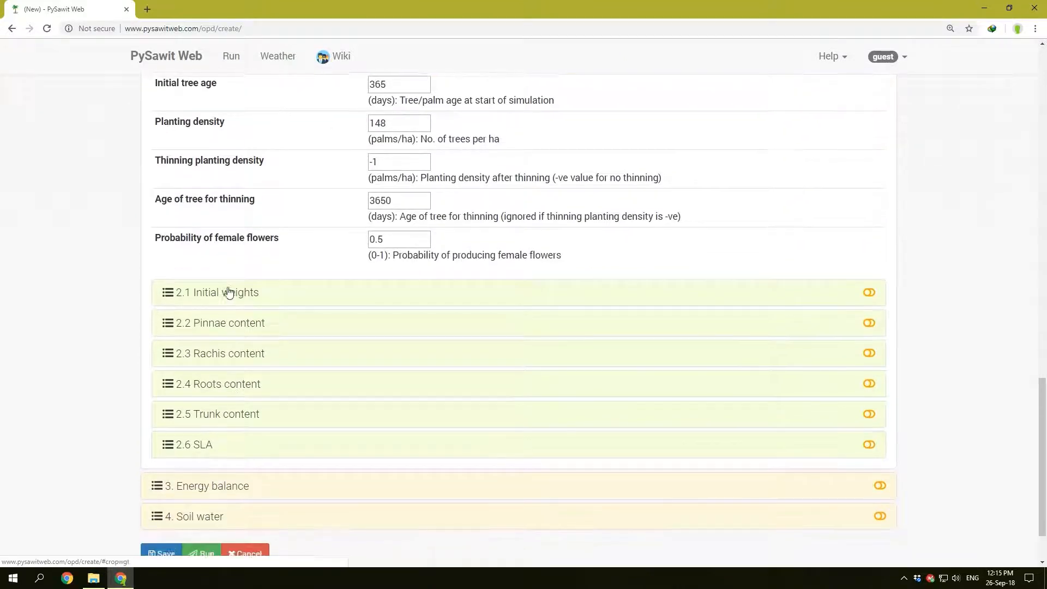
Step: Expand the Crop section's initial weights and pinnae content subsections and look through their values
click(225, 297)
scroll(224, 297, down, 5)
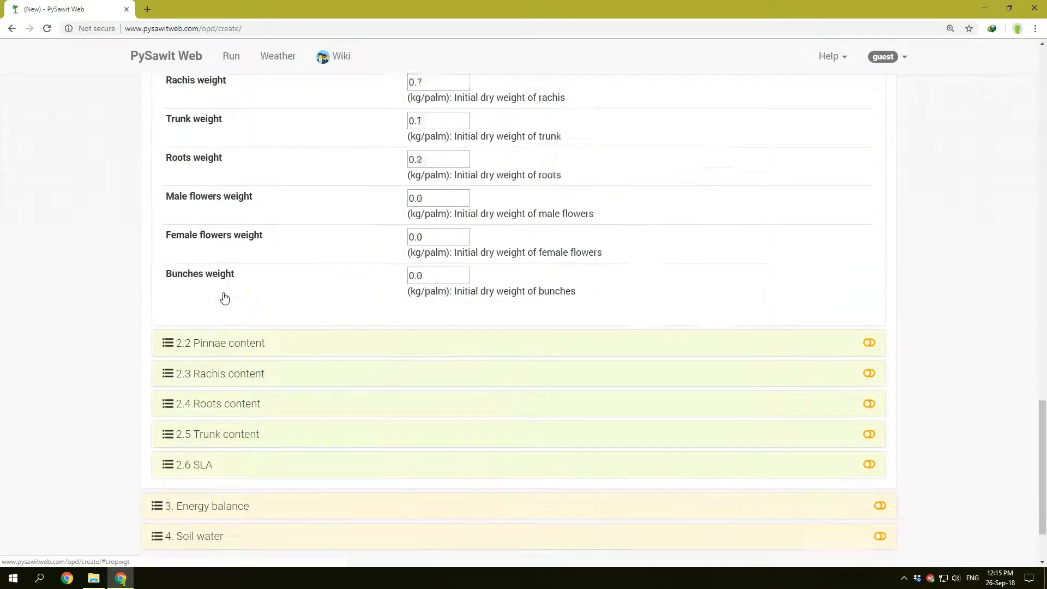
click(211, 325)
scroll(273, 338, down, 9)
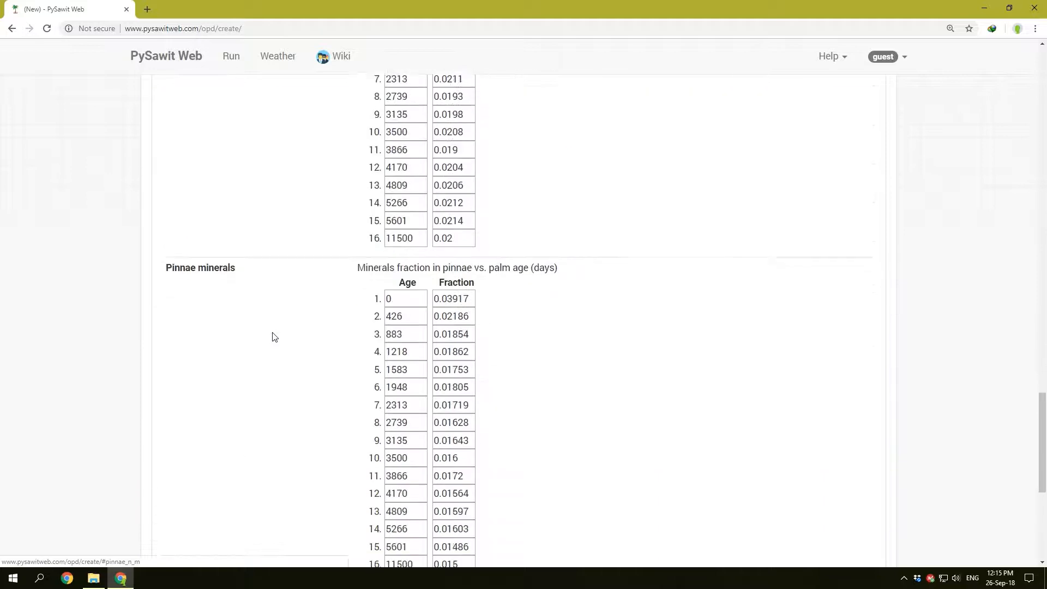
scroll(273, 336, down, 3)
Step: Expand the rachis content and trunk content subsections of Crop and look through their tables
click(235, 289)
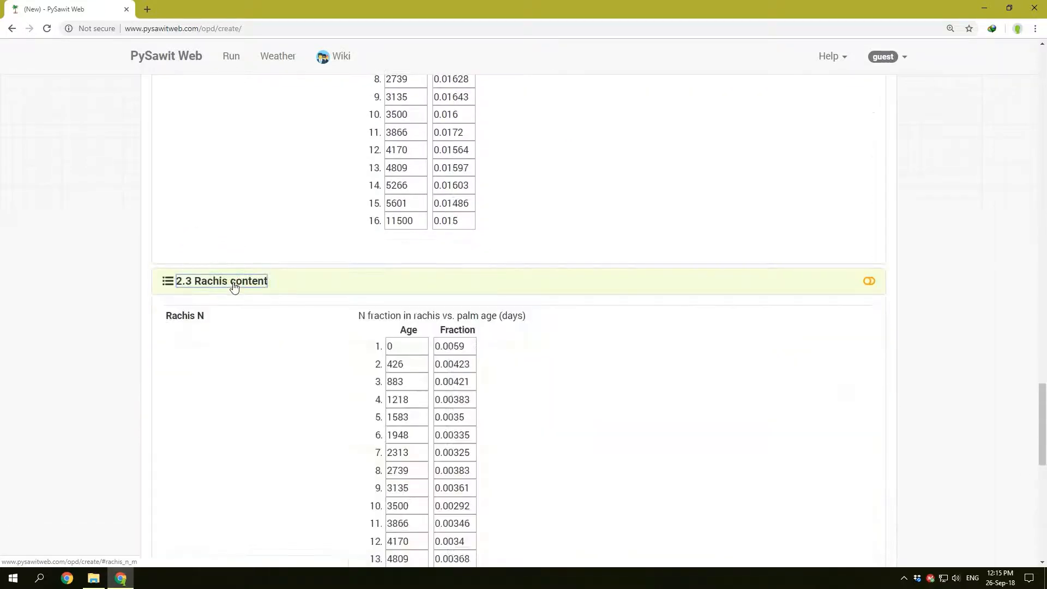
scroll(235, 287, down, 2)
scroll(234, 287, down, 9)
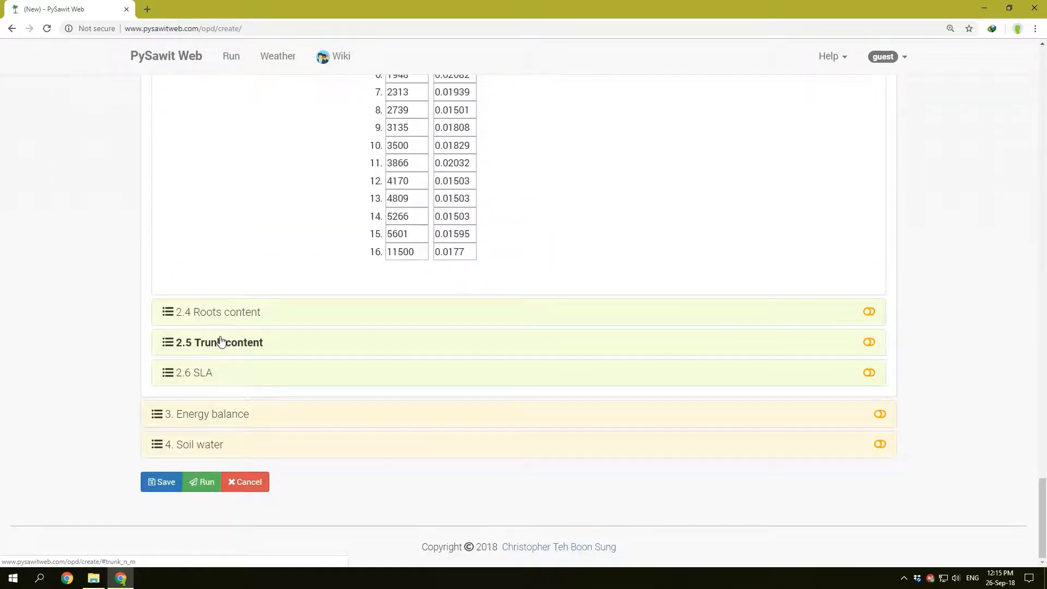
click(221, 342)
scroll(219, 343, down, 11)
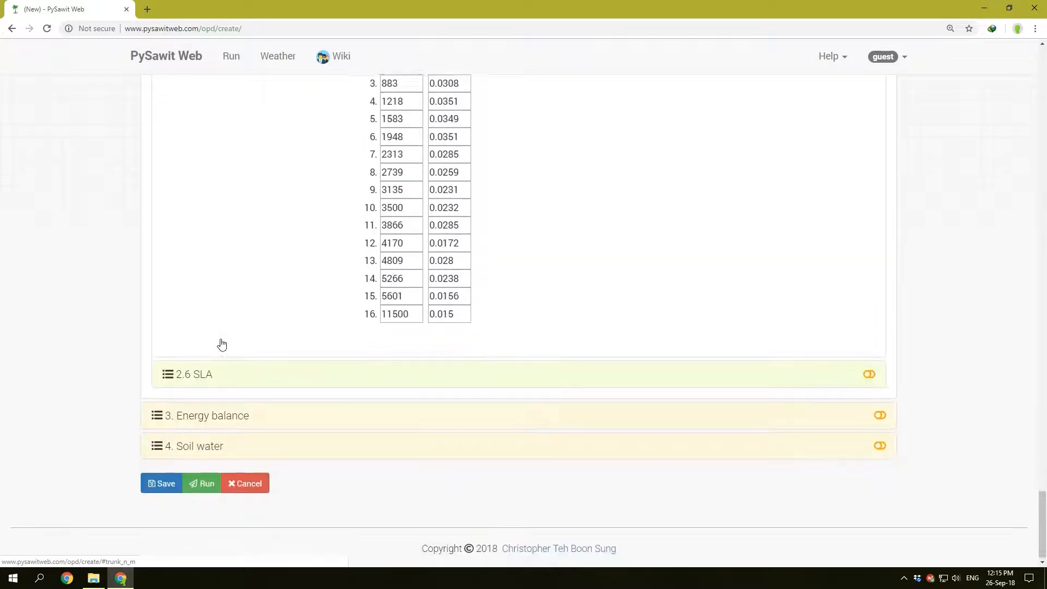
Step: Open the Energy balance and Soil water sections to view their parameters, and return to the start of the form
click(207, 415)
scroll(291, 403, down, 3)
click(202, 447)
scroll(367, 438, up, 20)
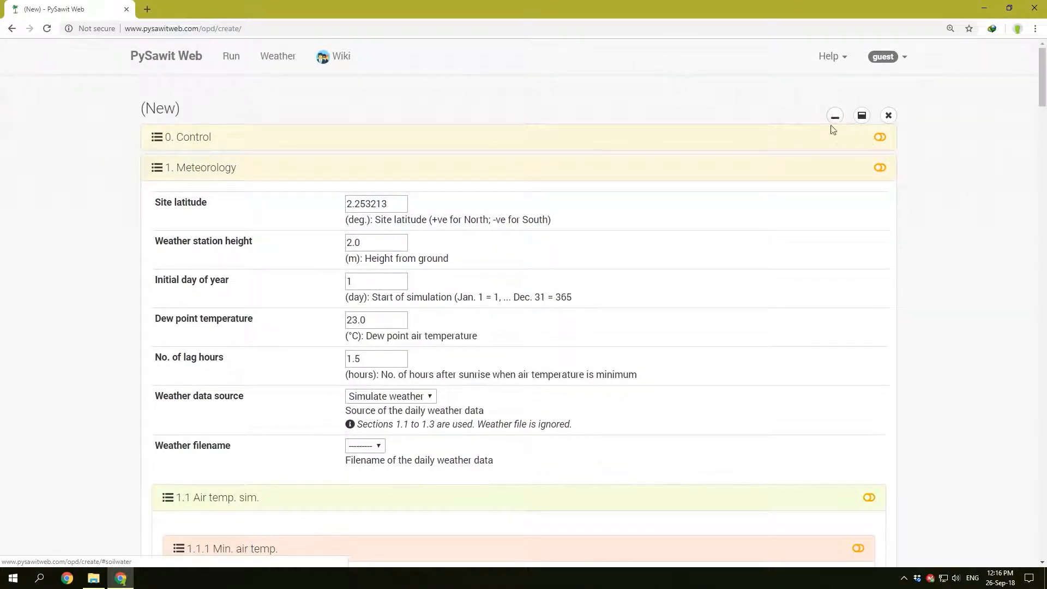
Step: Collapse all sections of the new run form, and expand them all at once to look through every parameter
click(833, 119)
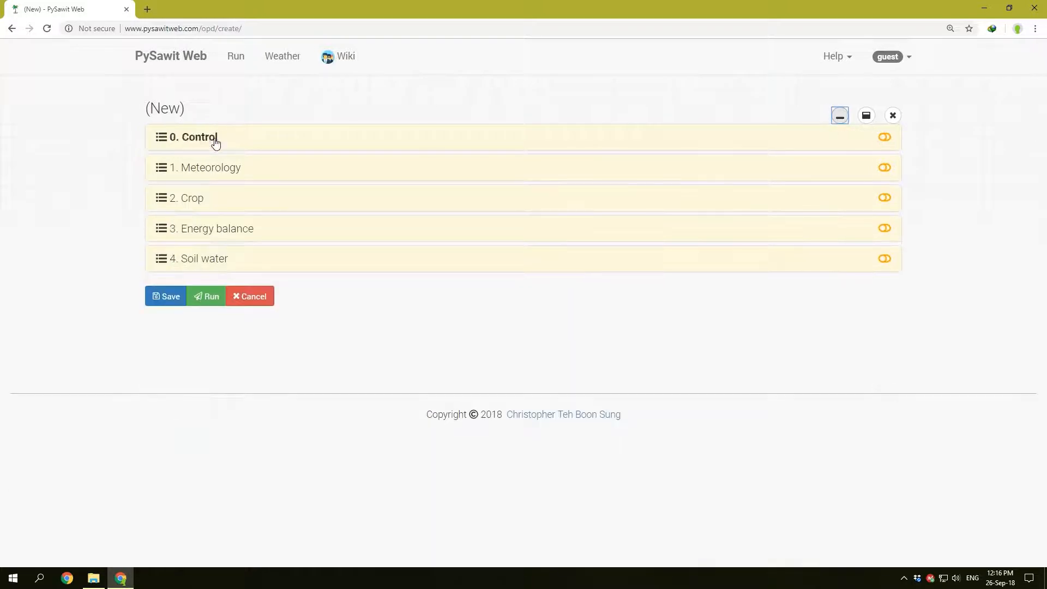
click(867, 119)
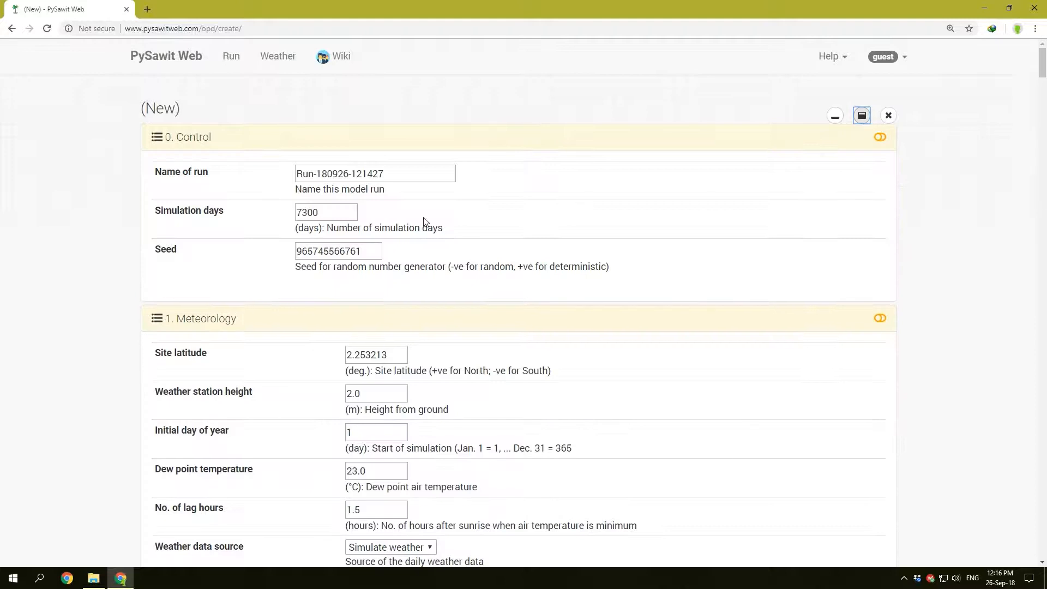
scroll(371, 188, down, 15)
scroll(372, 188, down, 20)
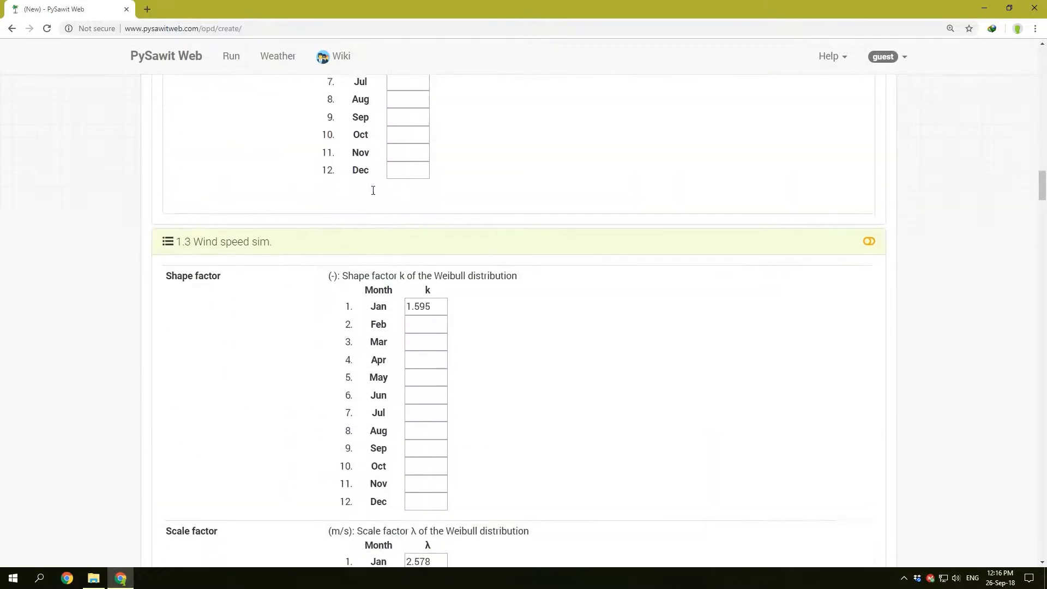
scroll(374, 195, down, 5)
scroll(374, 195, up, 20)
scroll(374, 196, up, 3)
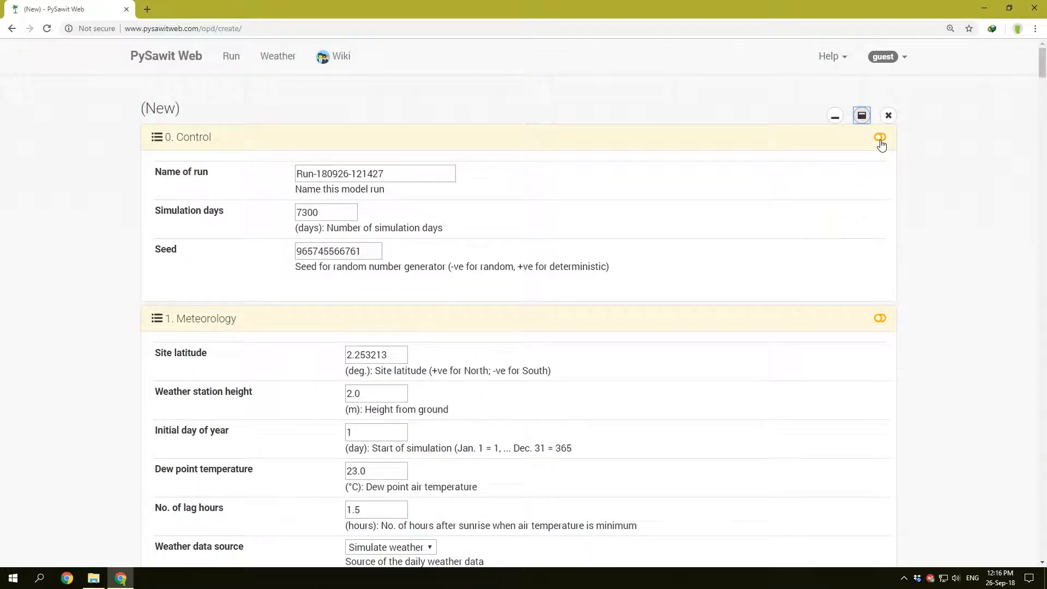
Step: Collapse all sections again and show the tree view of the run's input parameters
click(836, 120)
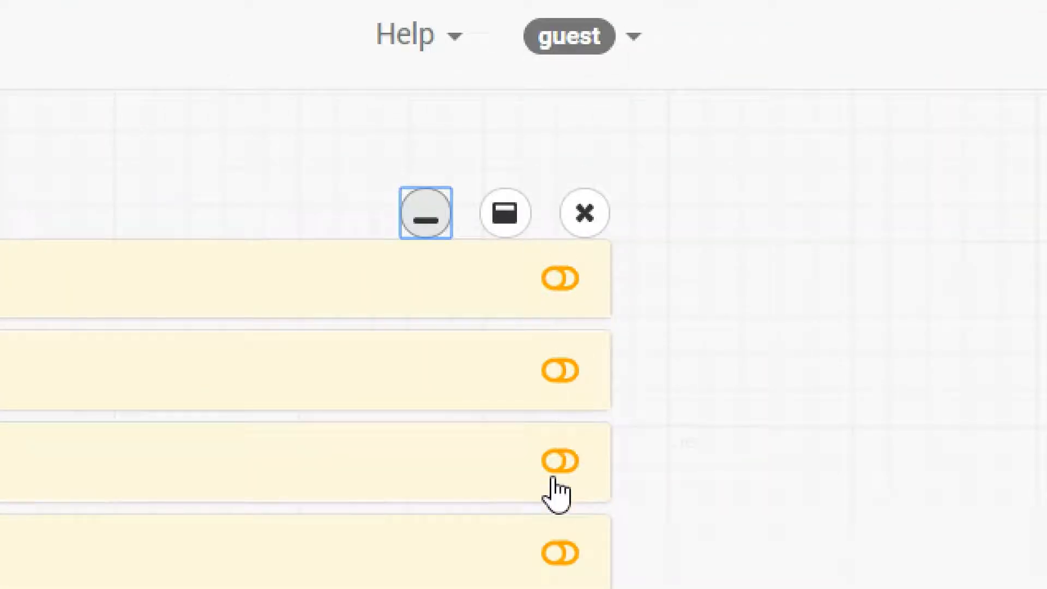
click(556, 475)
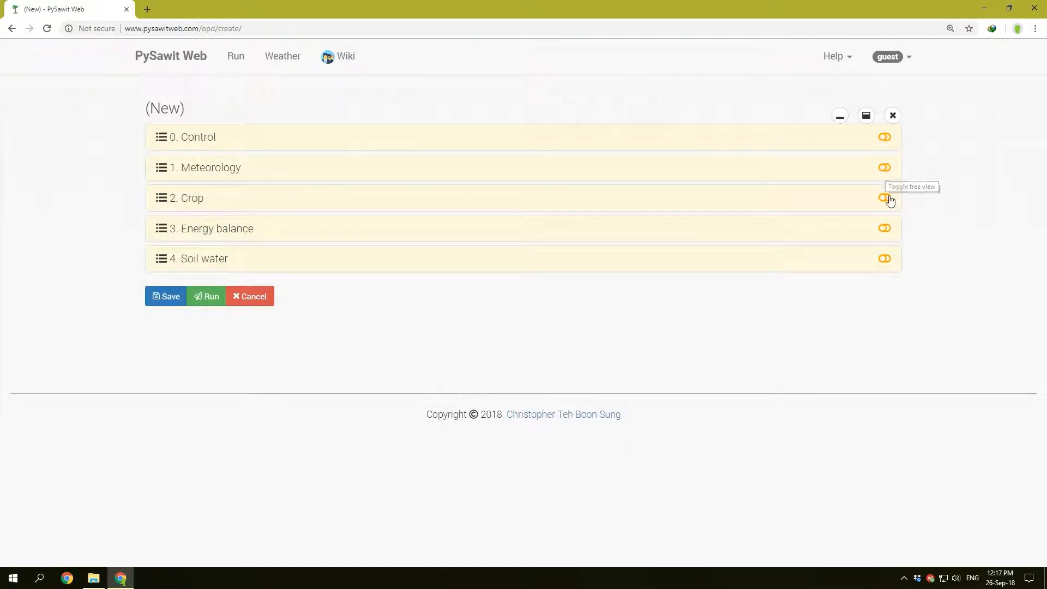
click(888, 172)
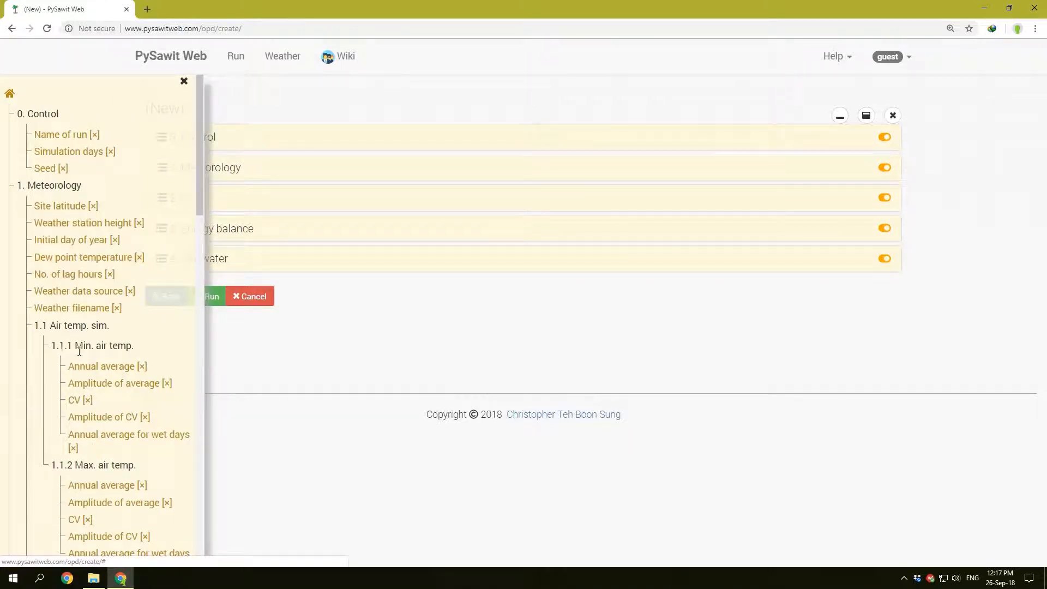
Step: Use the tree view to jump to the Weather filename parameter and then to the Soil Layer 1 properties
drag(196, 194, 196, 159)
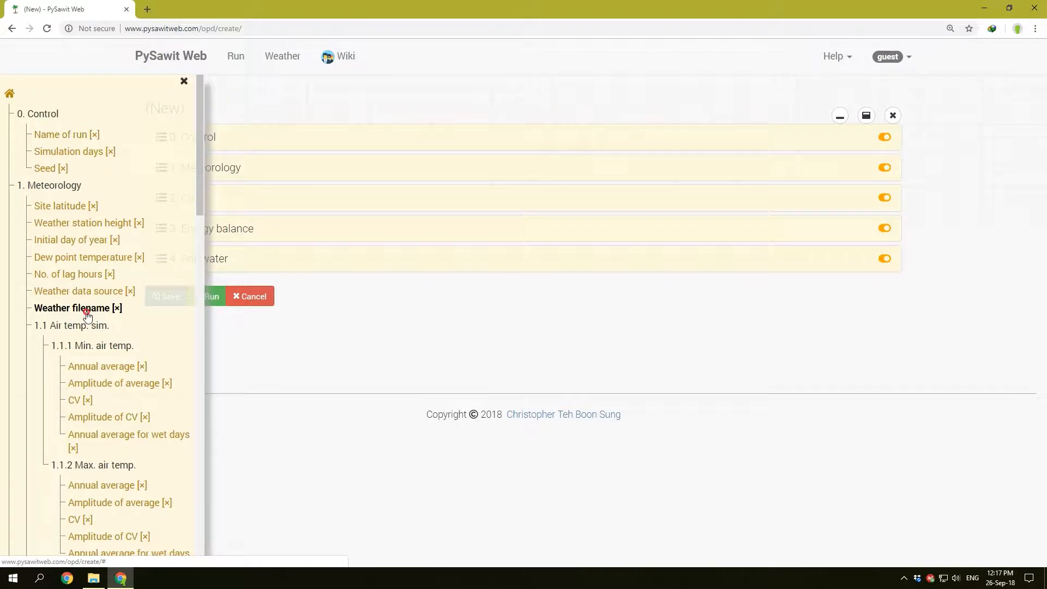
click(87, 314)
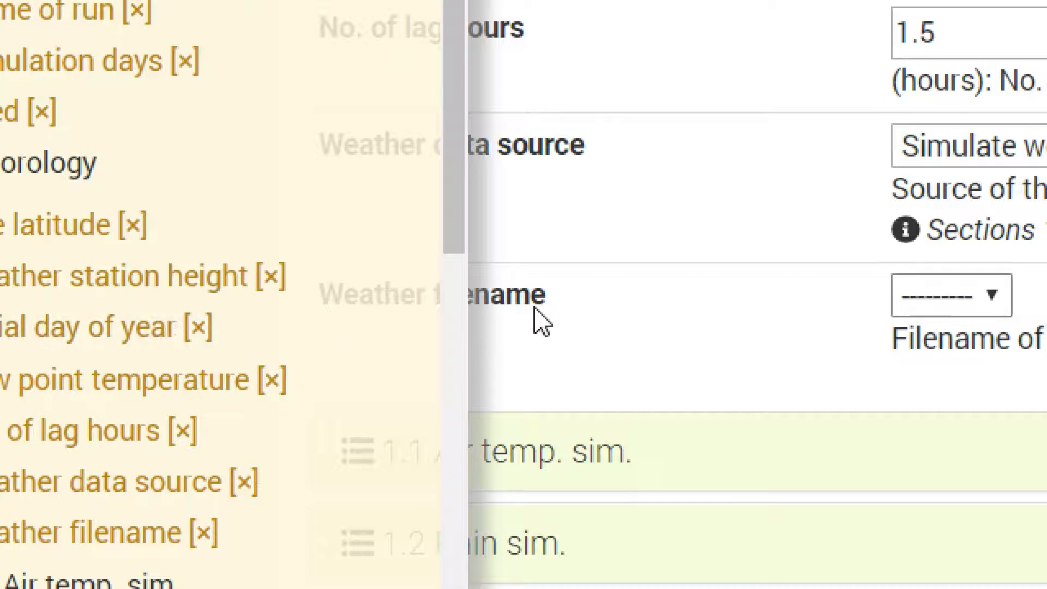
scroll(52, 363, down, 6)
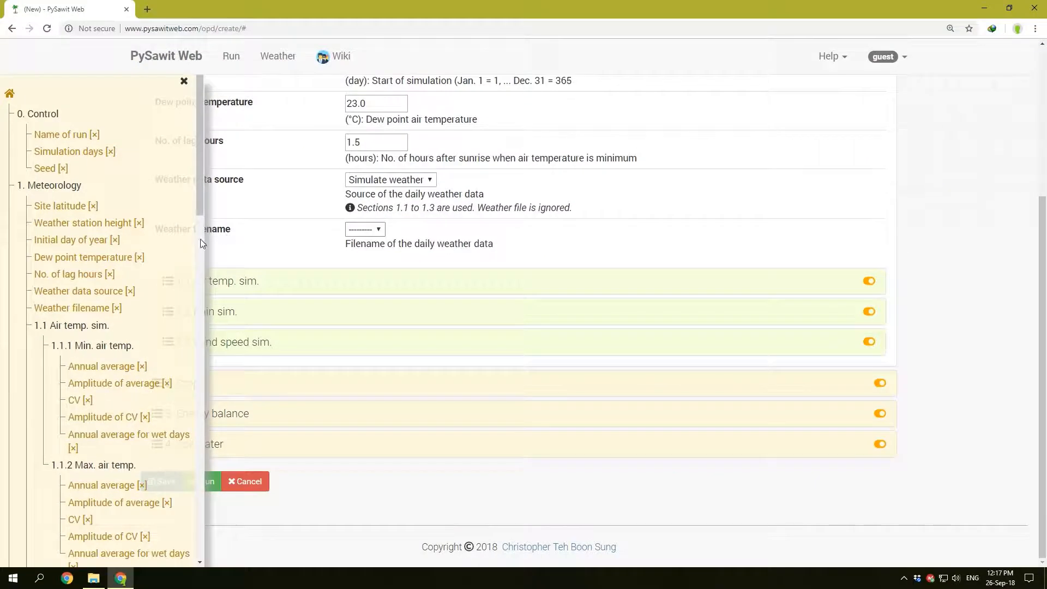
scroll(53, 362, down, 12)
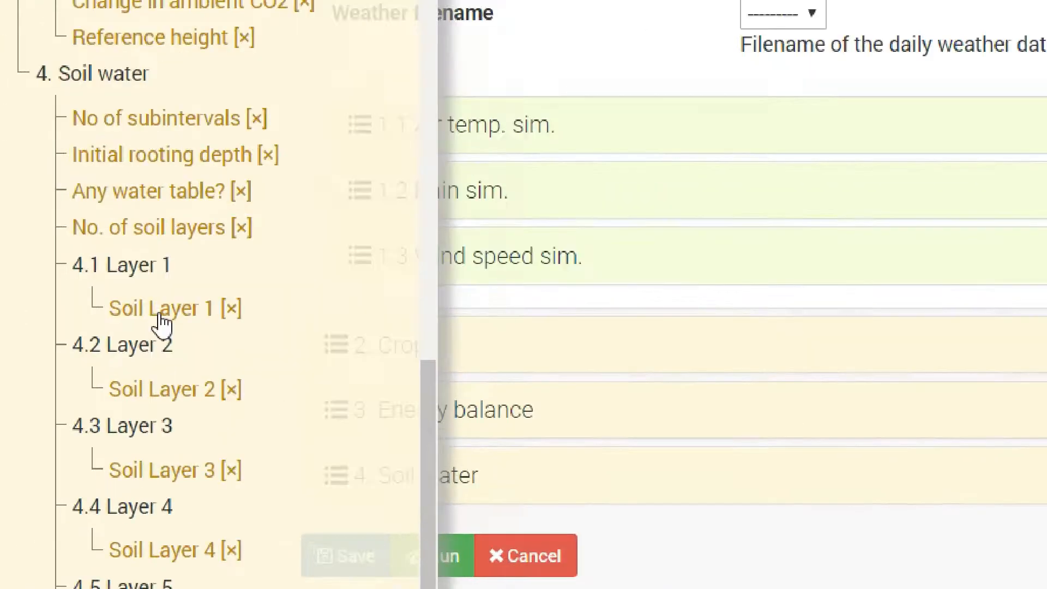
click(161, 314)
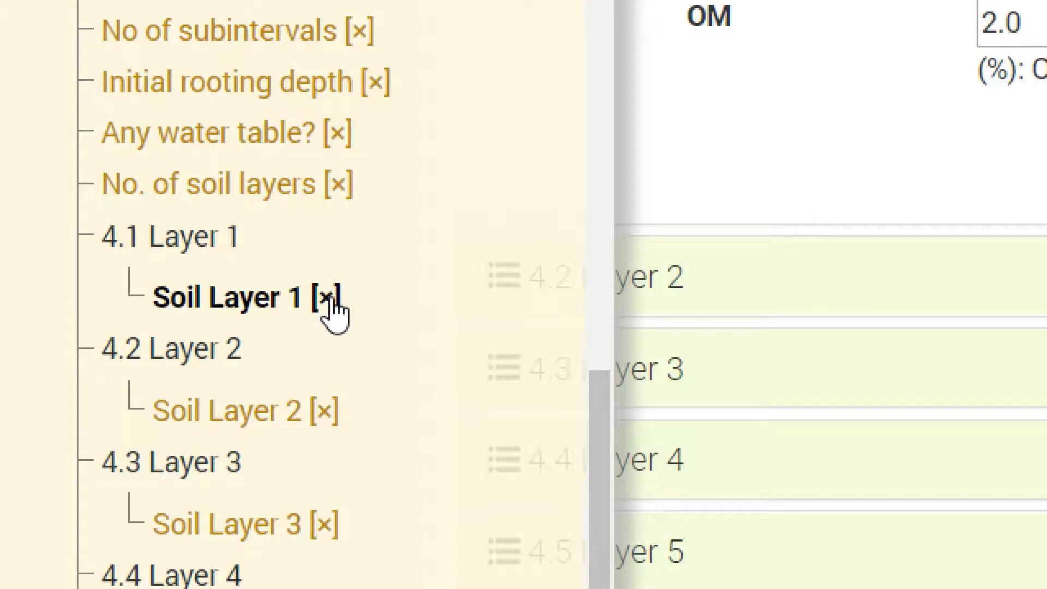
click(328, 300)
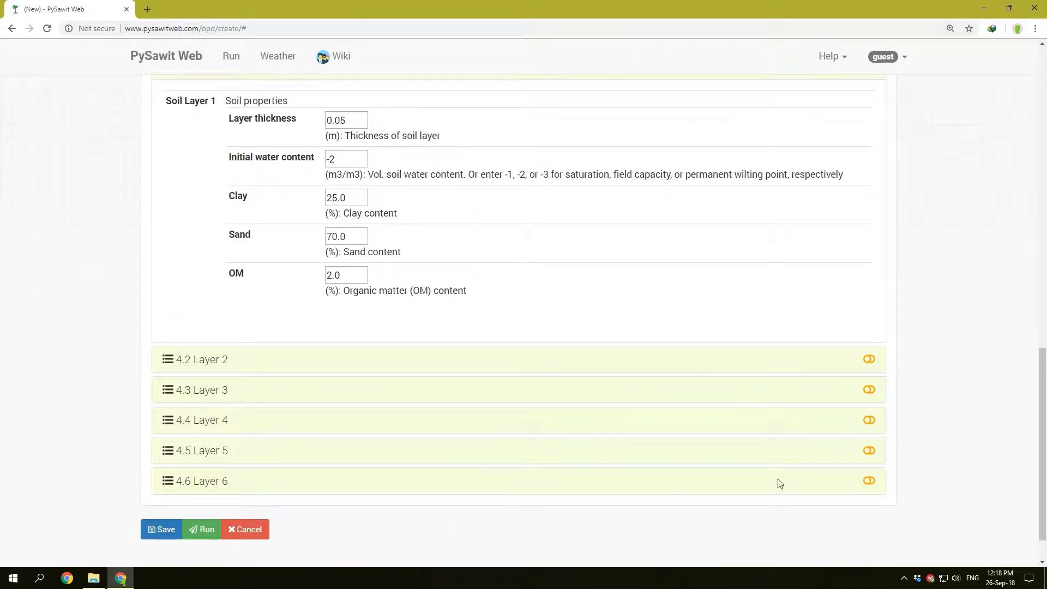
Step: Reopen the tree view from the Layer 2 heading to reach Name of run, and show it again from the Meteorology heading
click(870, 359)
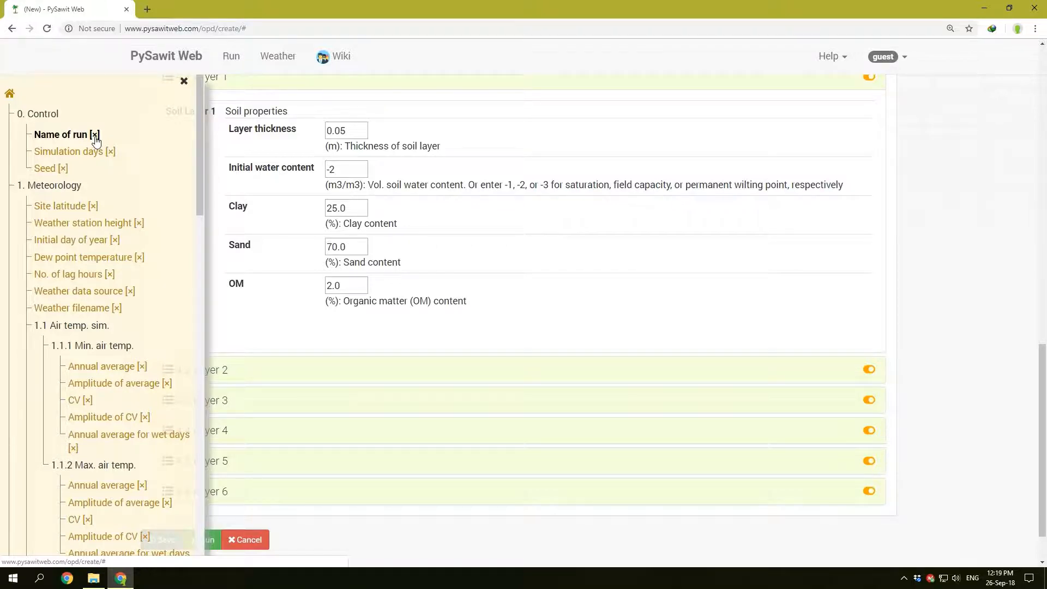
click(95, 138)
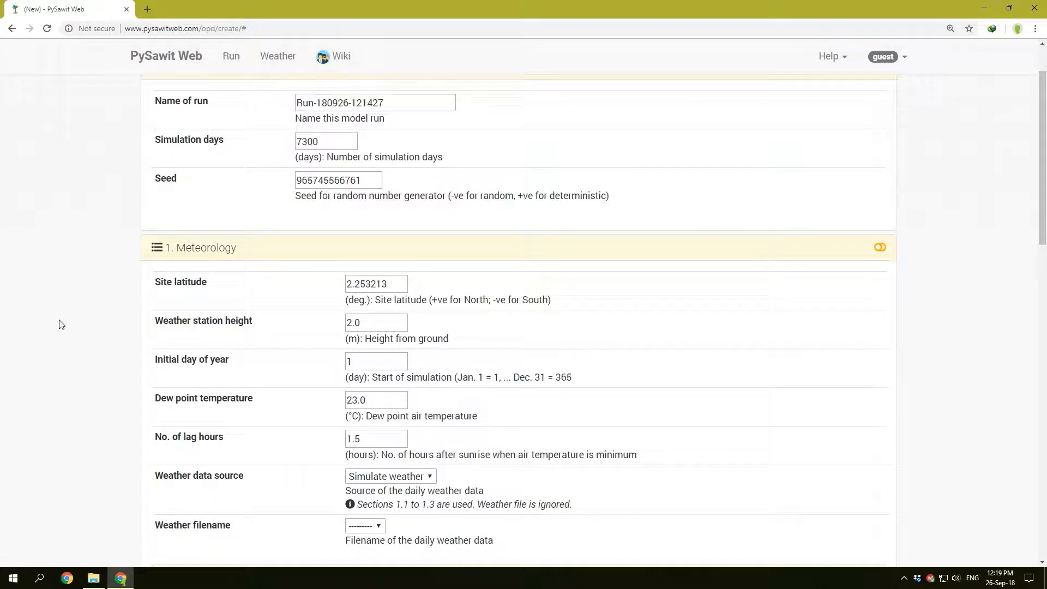
click(885, 248)
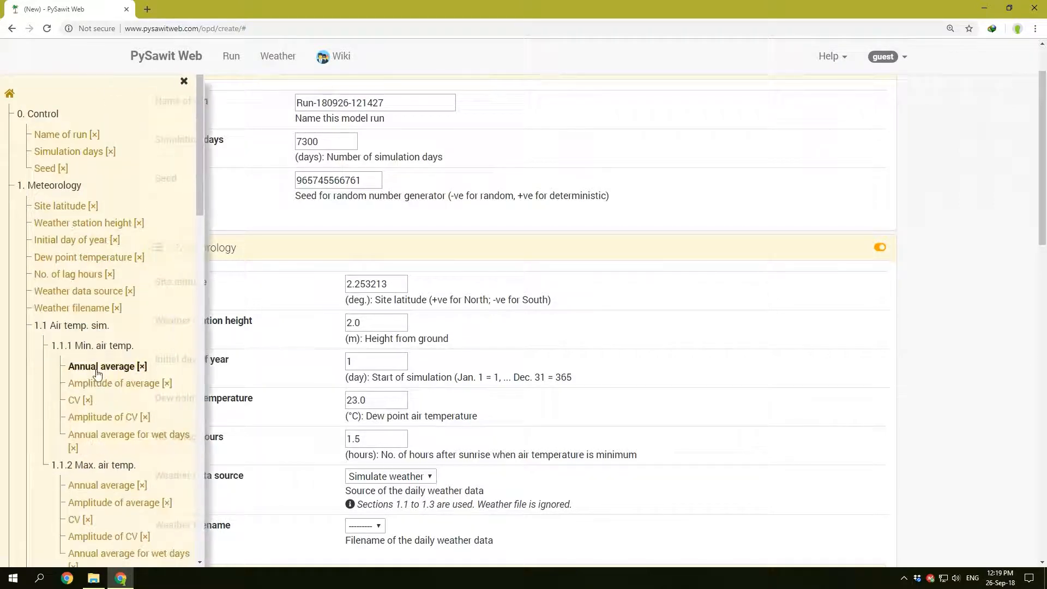
Step: Jump through the Meteorology parameters in the tree, from Site latitude to the minimum air temperature's Annual average
click(65, 206)
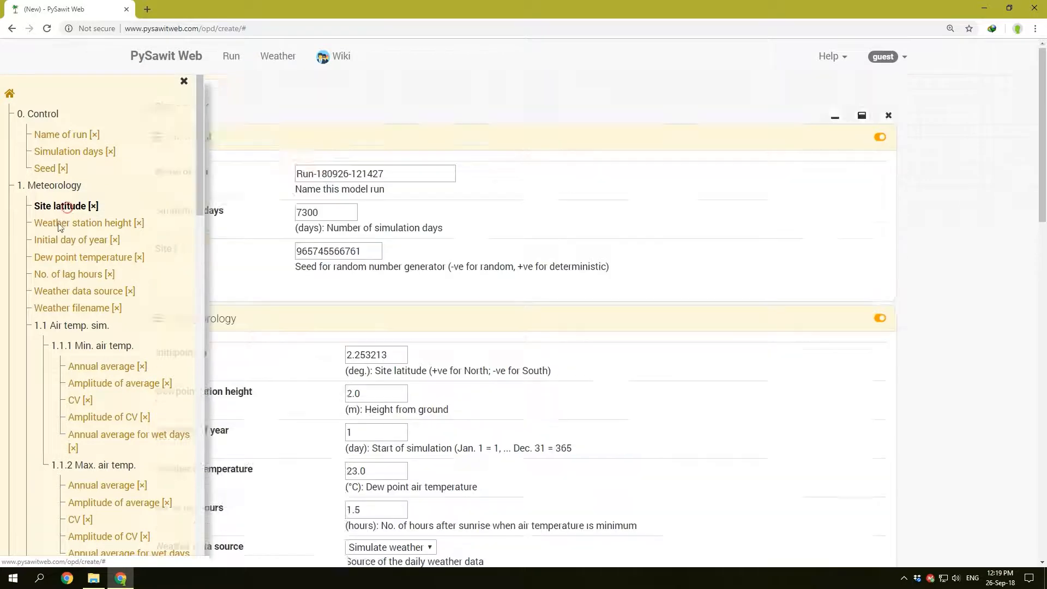
click(57, 258)
click(64, 273)
click(65, 291)
click(70, 308)
click(80, 367)
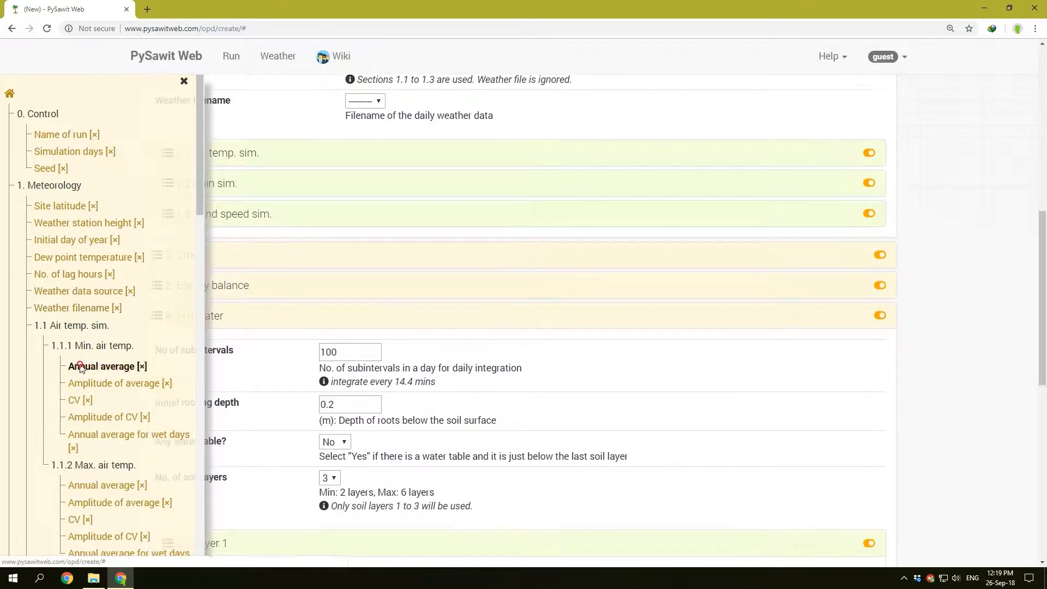
Step: Jump from the tree to Change in ambient CO2, No of subintervals and Any water table? under Energy balance and Soil water
scroll(117, 389, down, 12)
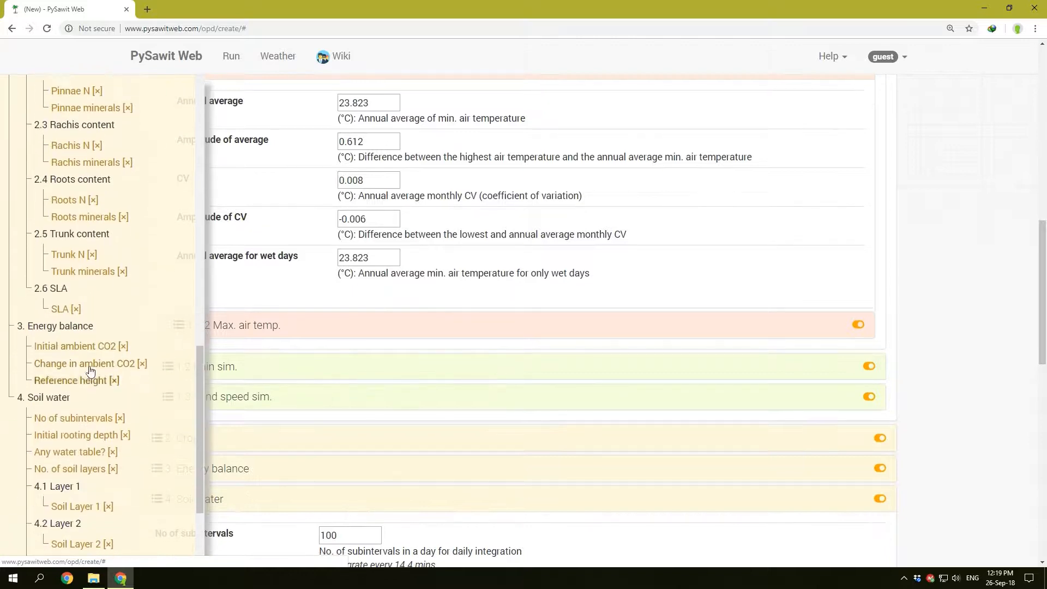
click(90, 370)
click(84, 423)
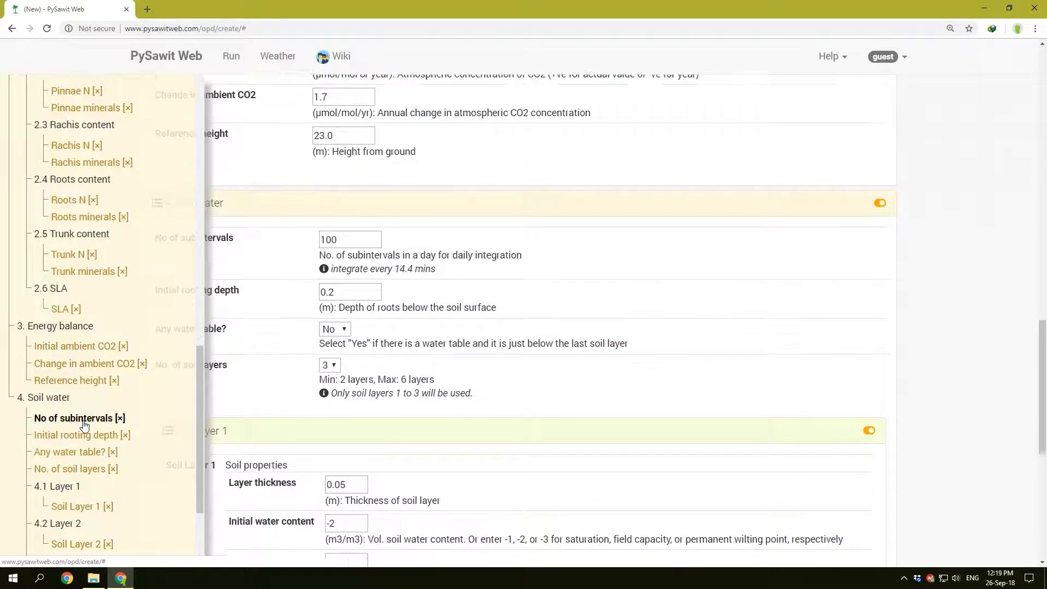
click(82, 451)
scroll(85, 431, down, 3)
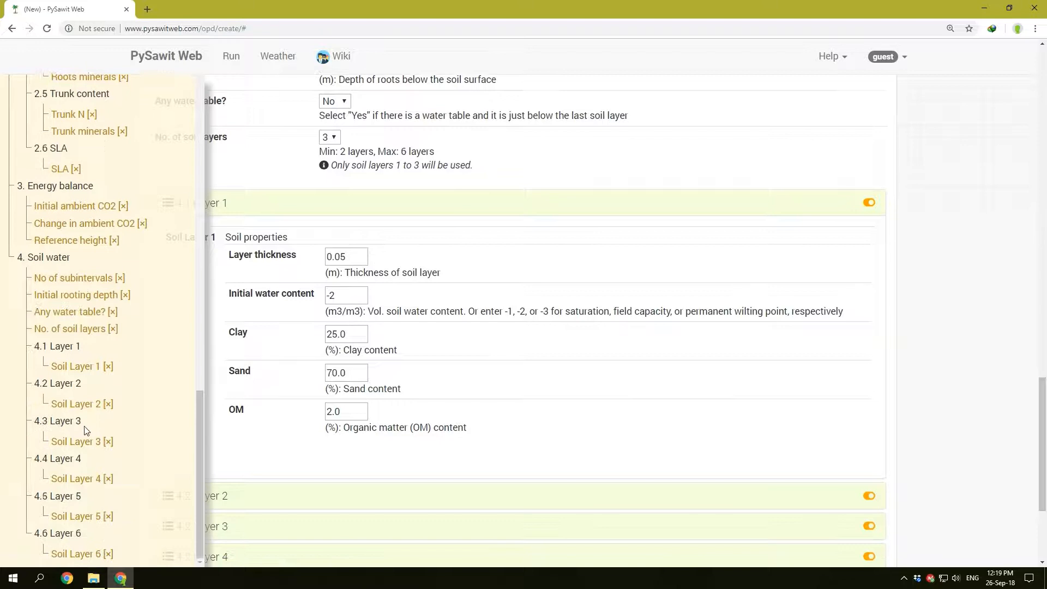
Step: Navigate the tree between soil layers 3 and 2 and the Energy balance parameters, ending at Soil Layer 3
click(85, 437)
click(79, 405)
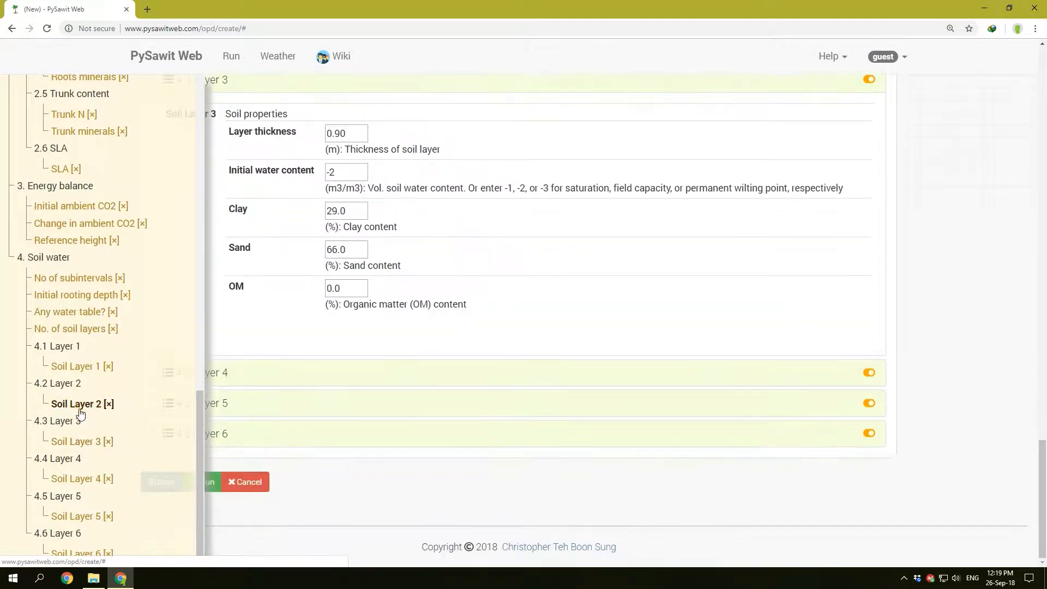
click(72, 240)
click(77, 223)
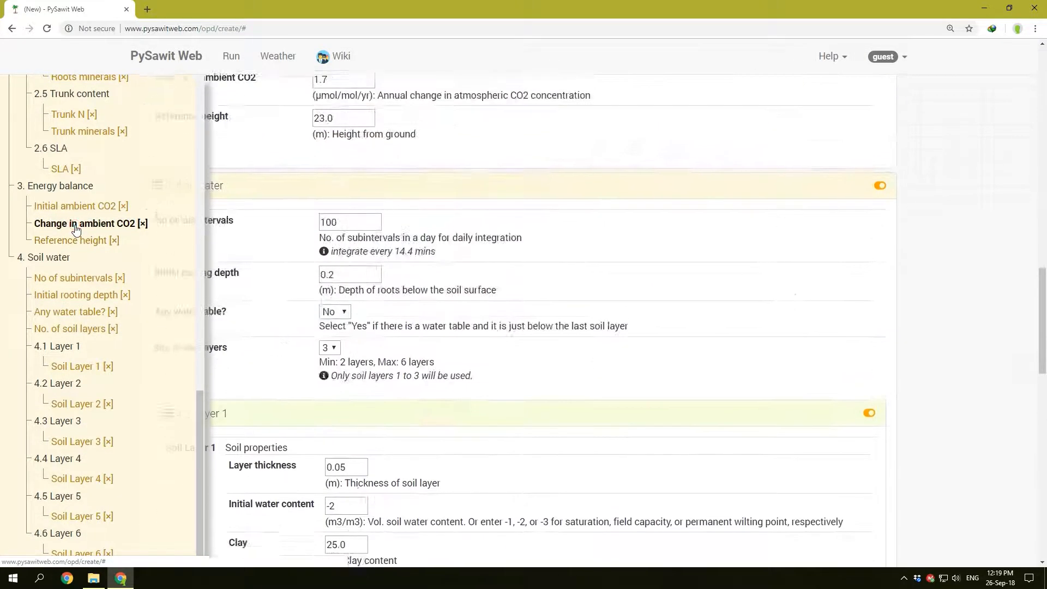
click(107, 441)
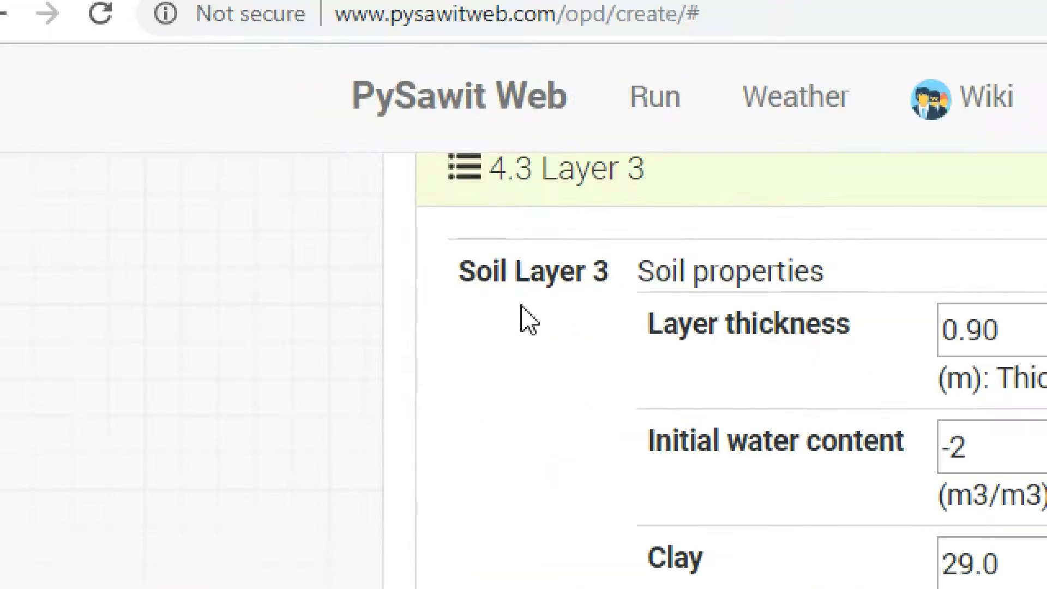
Step: Return to the start of the new run form and expand all of its sections at once
scroll(587, 381, up, 5)
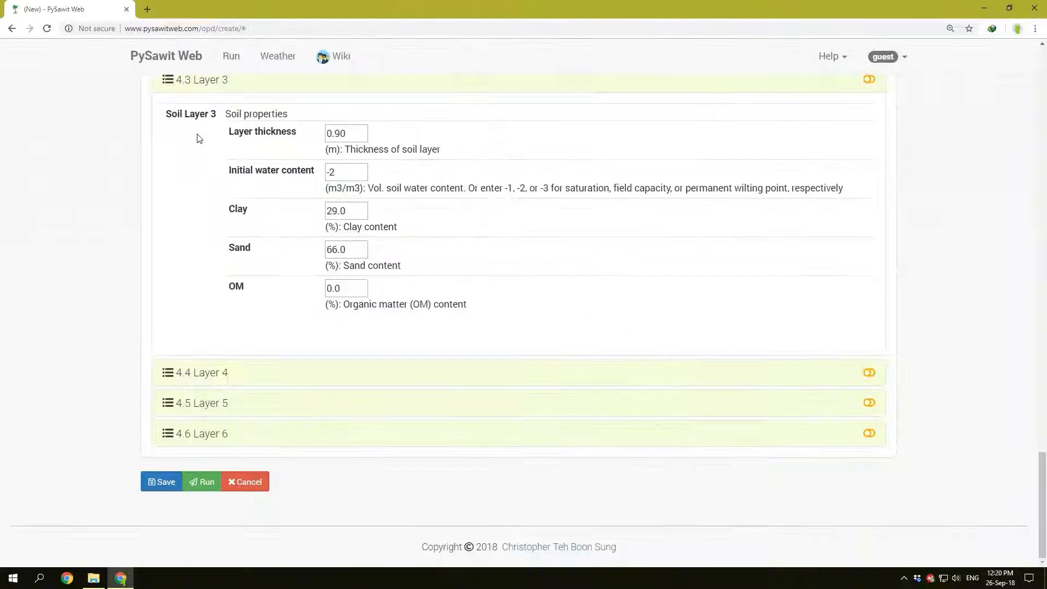
scroll(592, 380, up, 10)
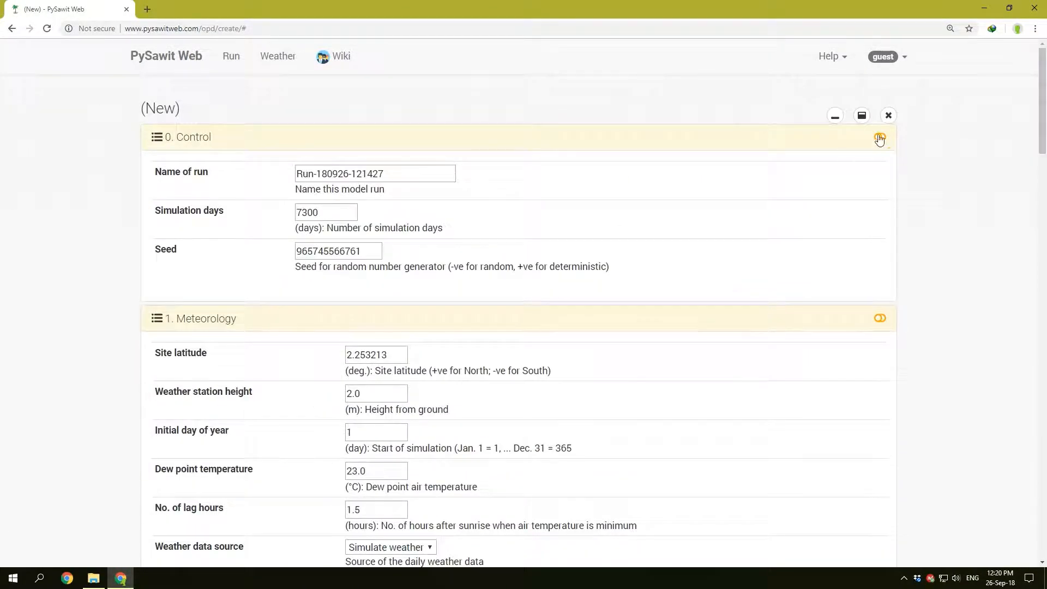
click(862, 117)
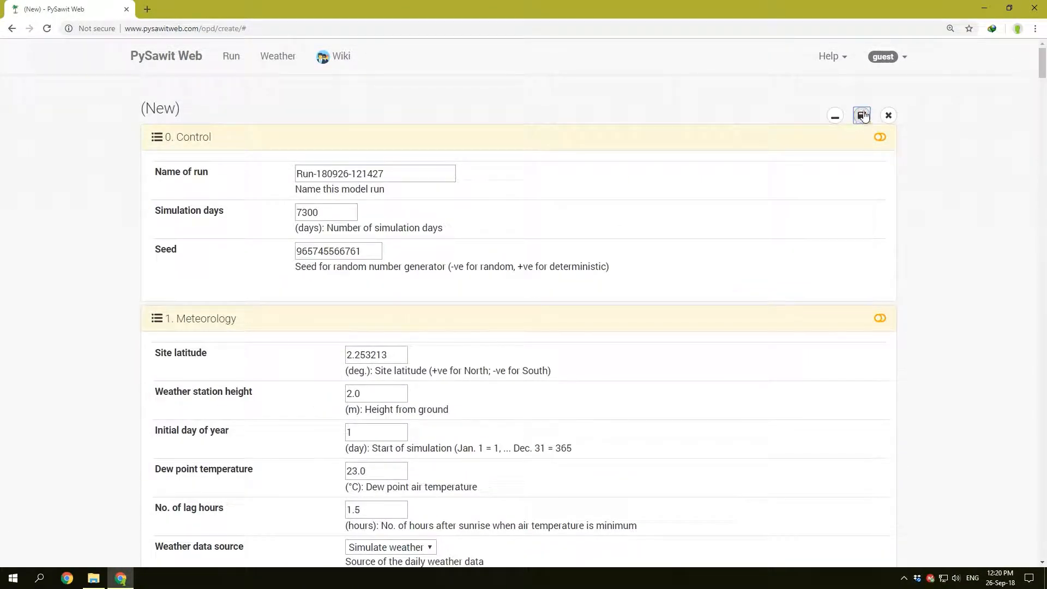
Step: Look through the expanded parameters from Control to the Crop SLA table, and return to the Control section
scroll(307, 212, down, 1)
scroll(307, 213, down, 20)
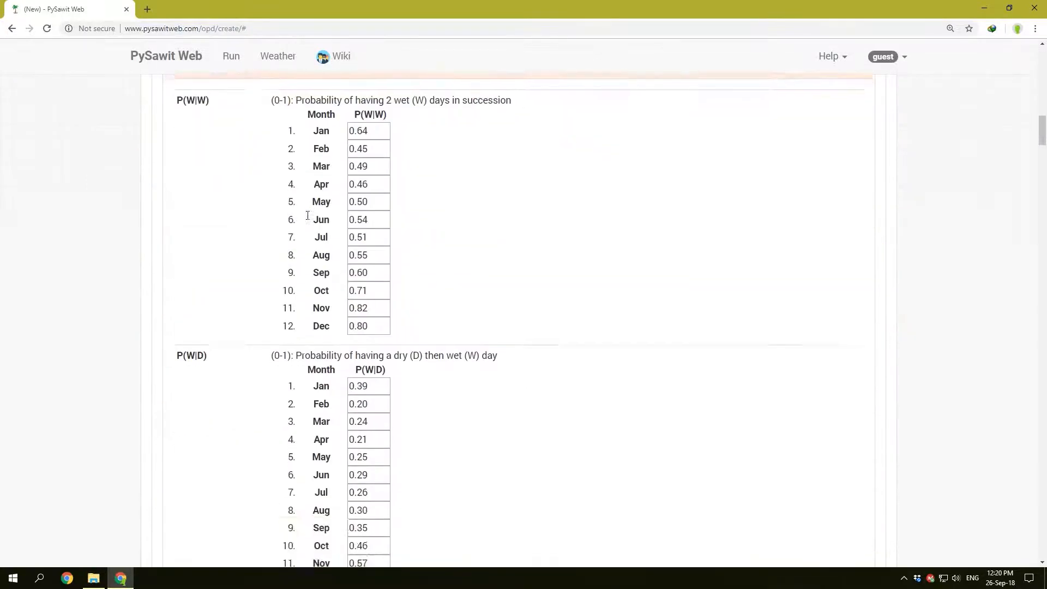
scroll(354, 326, down, 20)
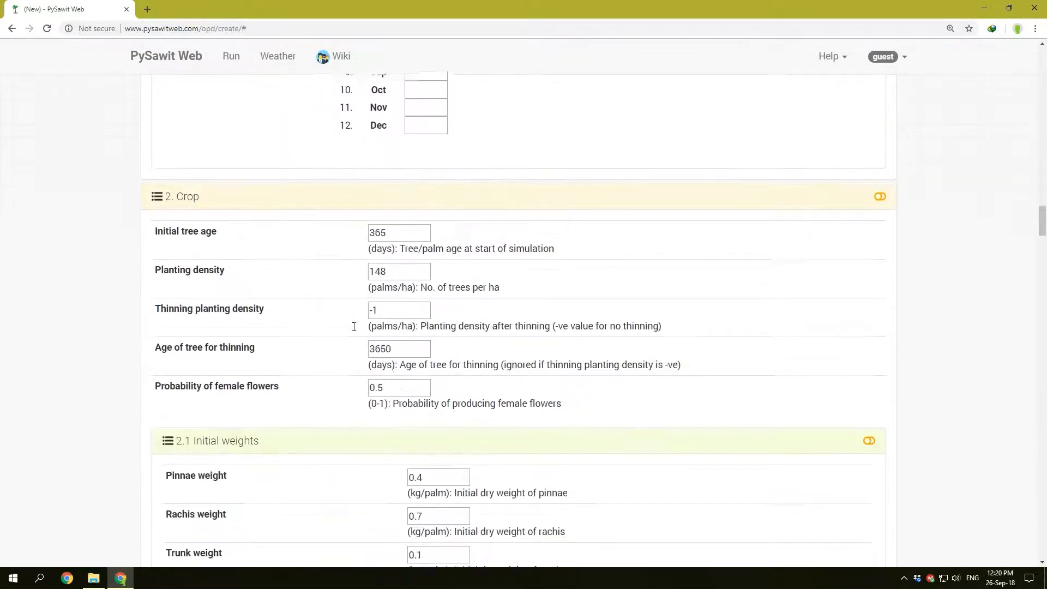
scroll(354, 330, down, 20)
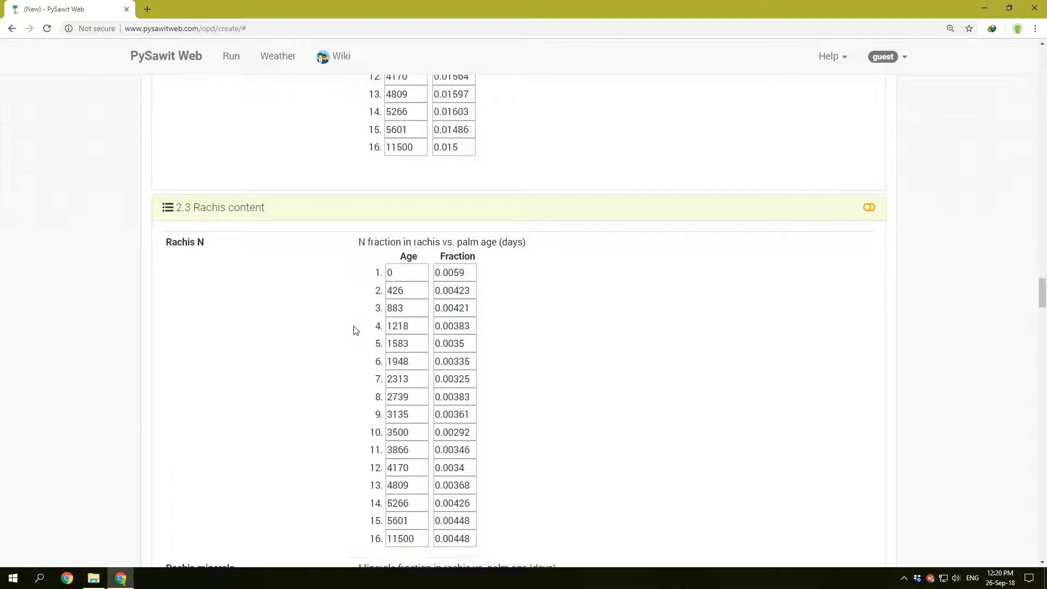
scroll(354, 329, down, 20)
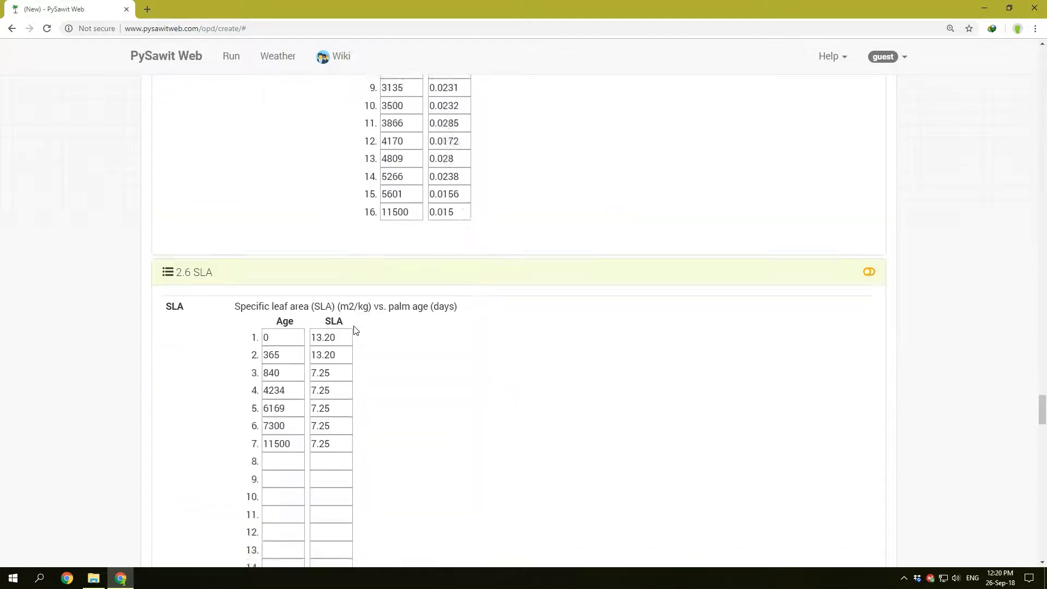
scroll(354, 327, up, 20)
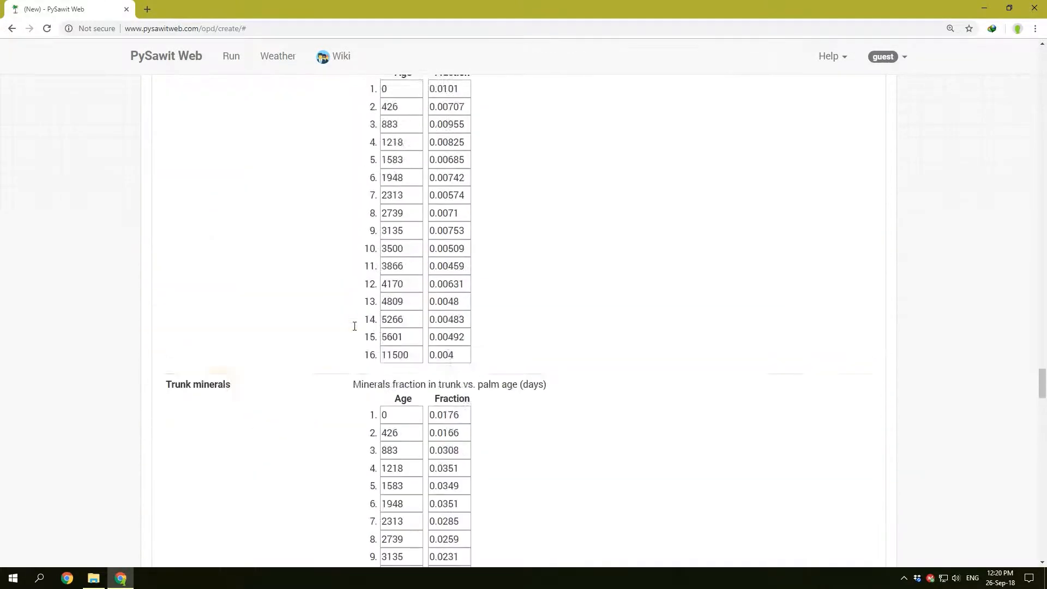
scroll(354, 327, up, 20)
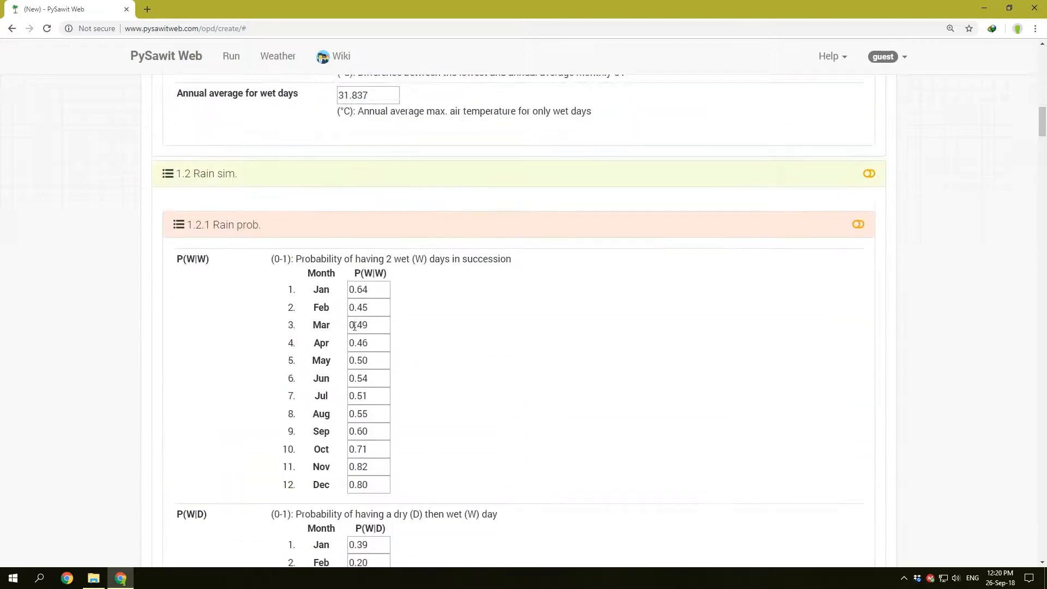
scroll(354, 327, up, 3)
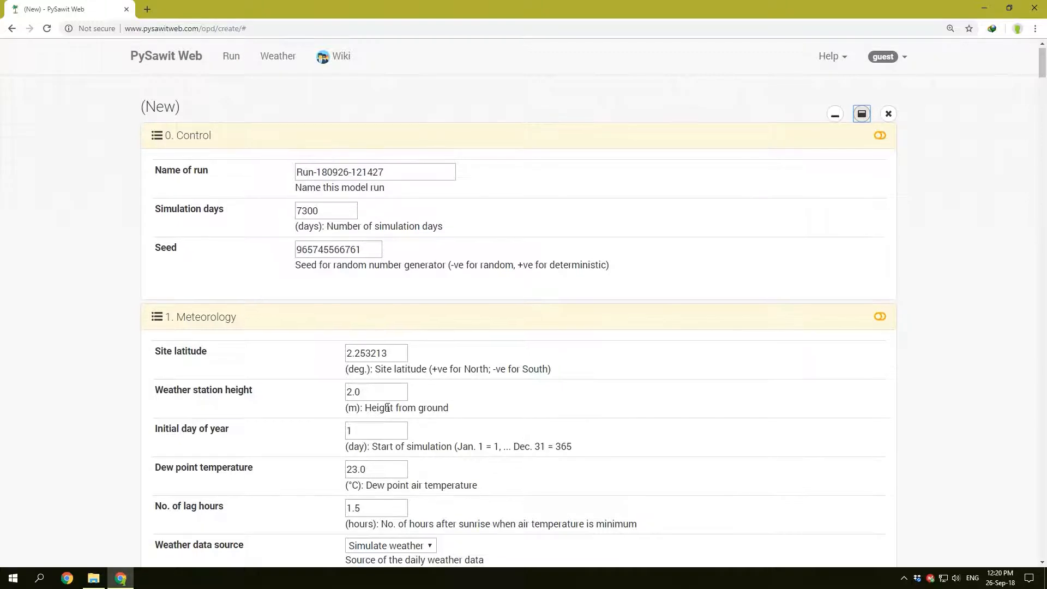
scroll(388, 408, down, 20)
scroll(387, 407, up, 20)
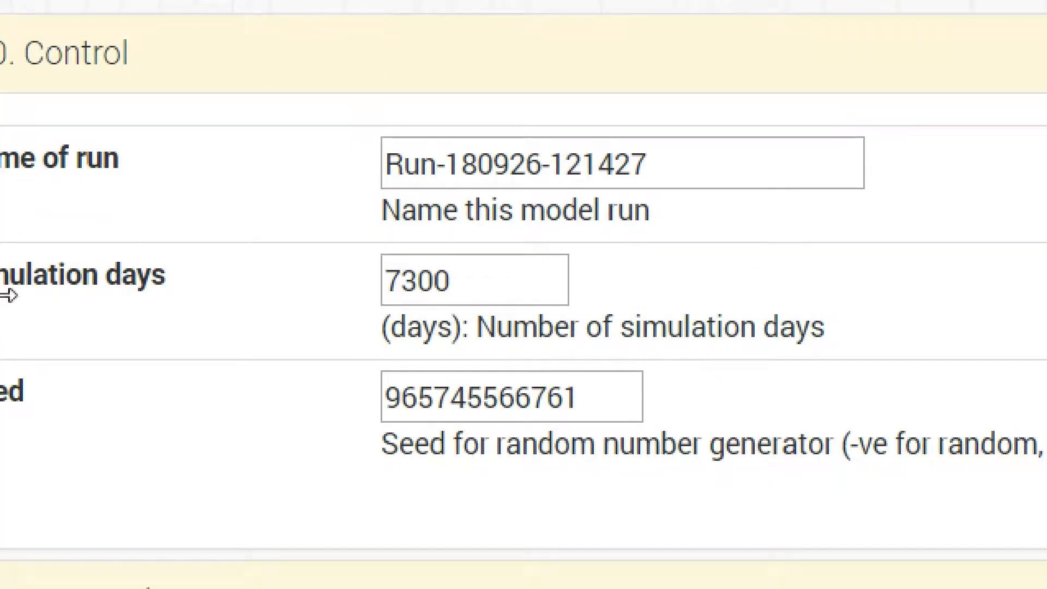
Step: Highlight the Name of run label and select the full run name in its field
drag(120, 159, 0, 188)
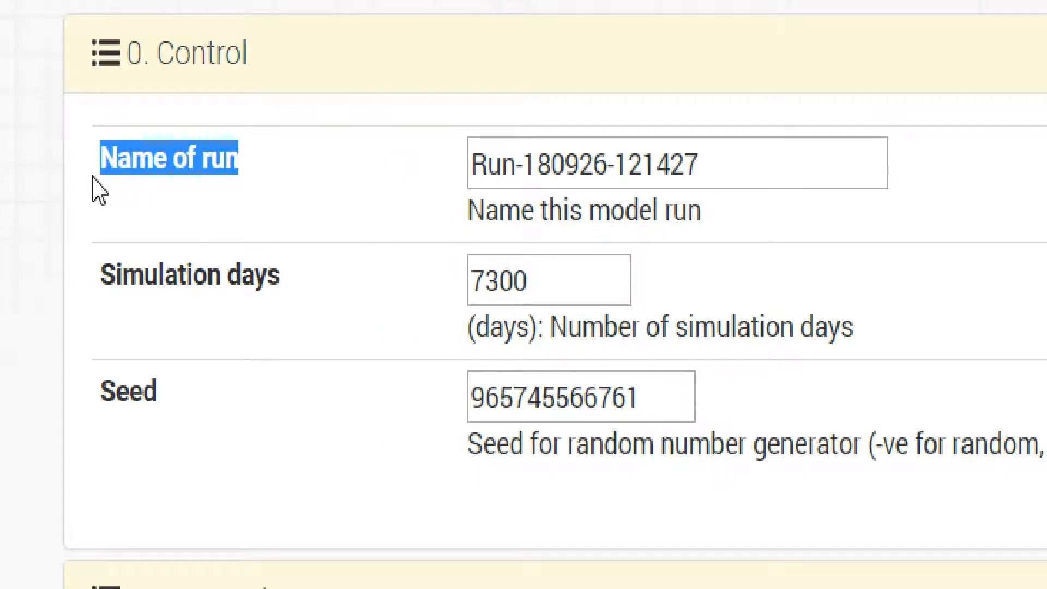
click(479, 164)
drag(739, 169, 467, 172)
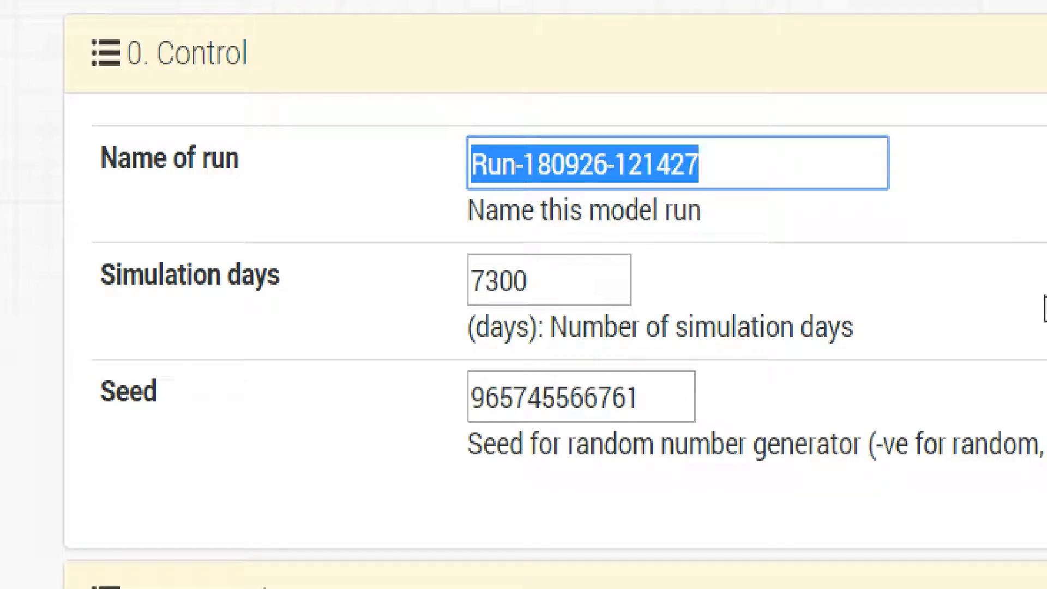
Step: Highlight the Simulation days label and its value, leaving the cursor in that field
drag(286, 279, 112, 284)
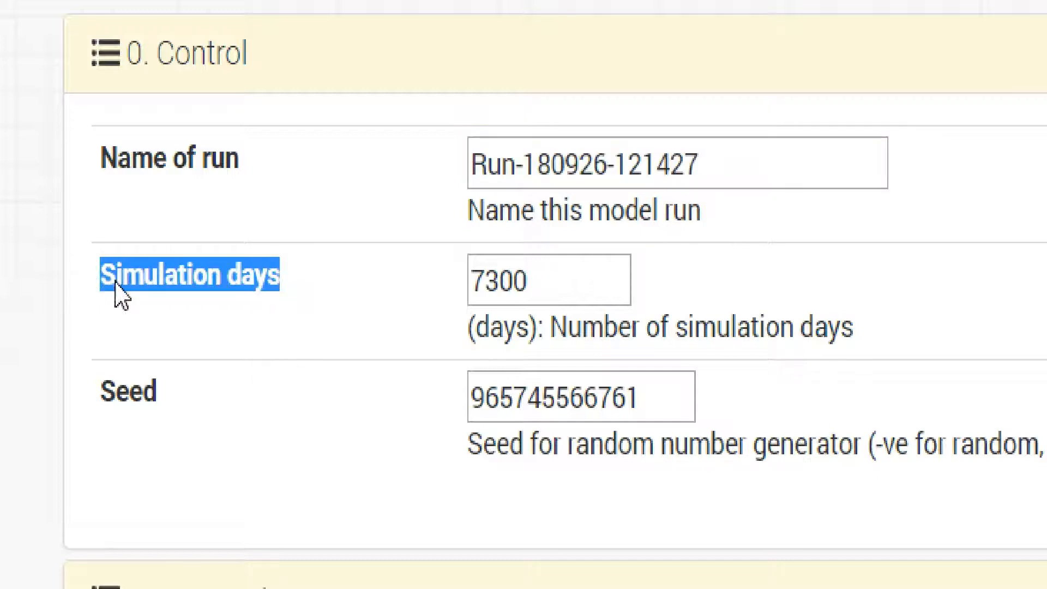
double_click(549, 296)
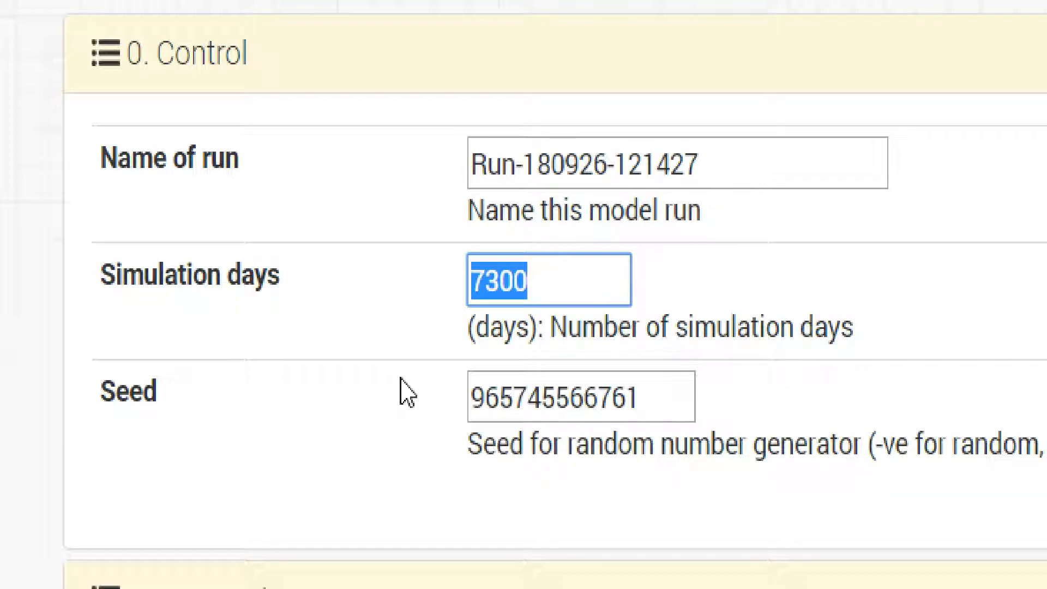
mouse_move(570, 283)
mouse_down()
mouse_move(460, 294)
mouse_move(556, 294)
mouse_up()
click(556, 294)
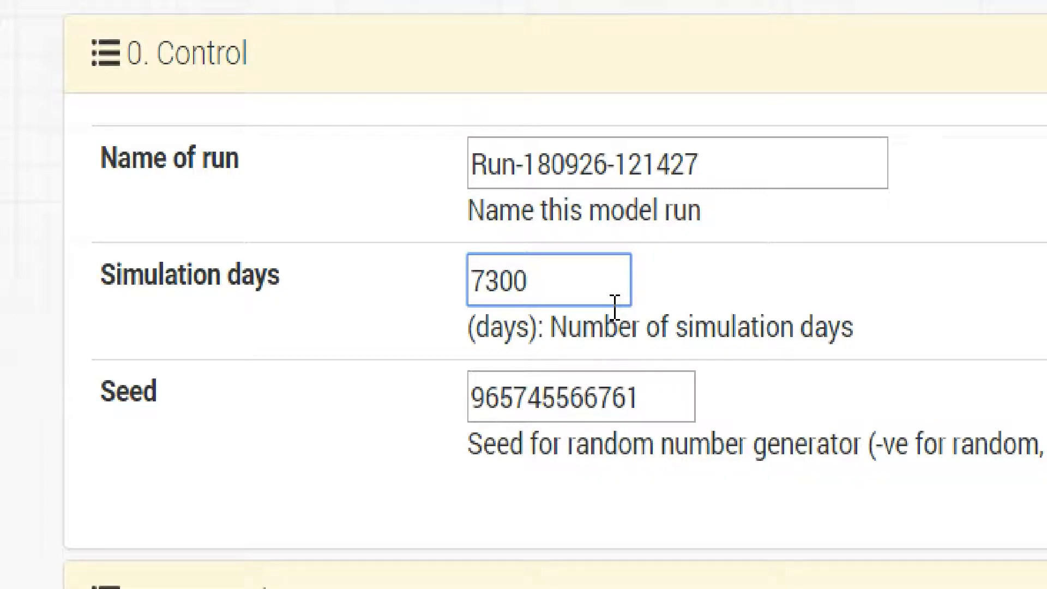
Step: Highlight the Seed label, its value and the "-ve for random" part of its description
drag(178, 410, 104, 405)
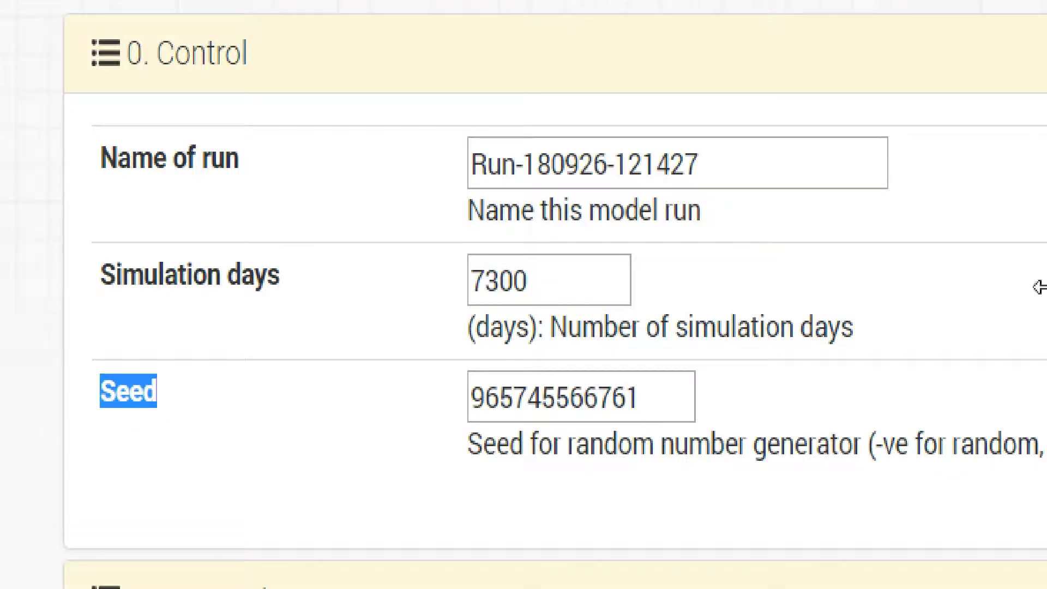
drag(1041, 294, 1044, 295)
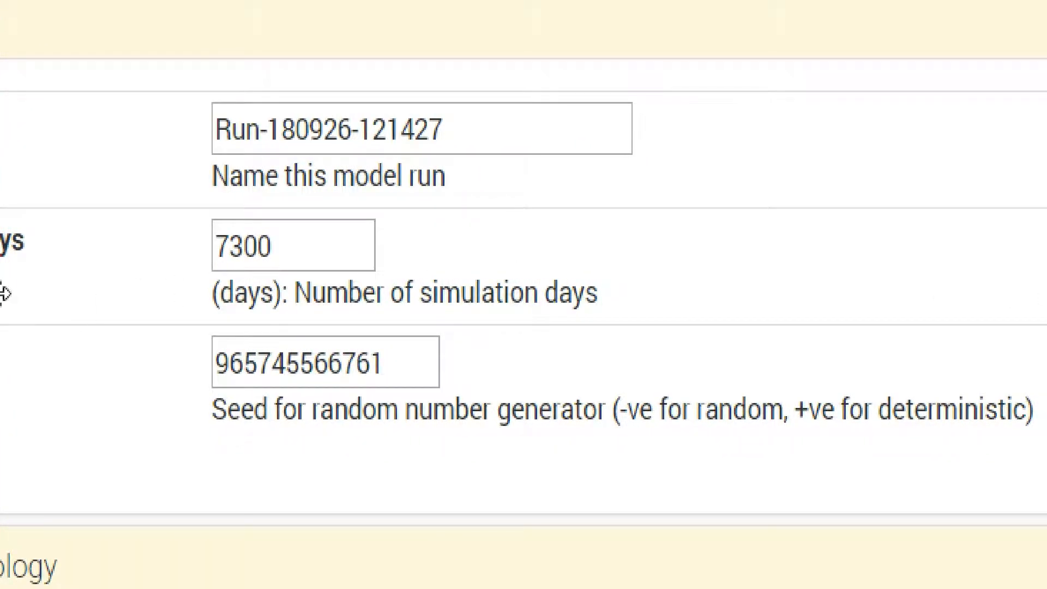
drag(381, 361, 224, 364)
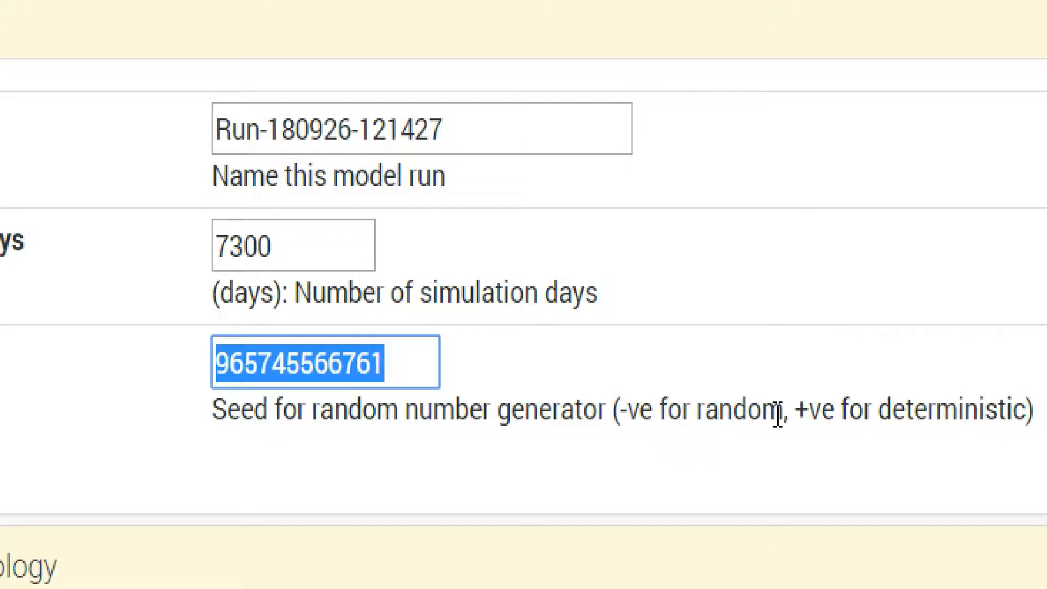
drag(781, 414, 619, 417)
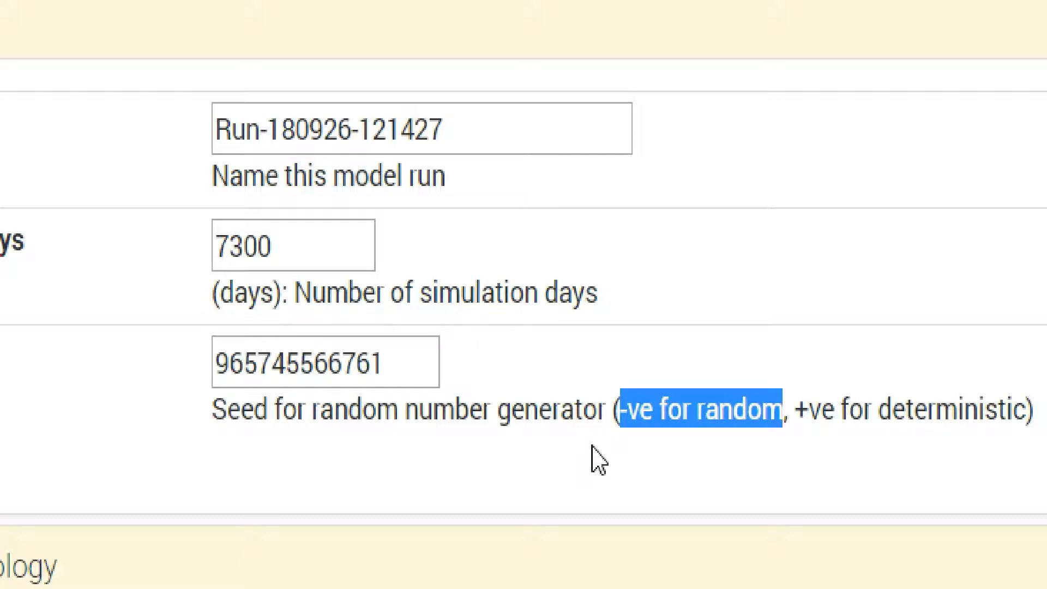
Step: Highlight the "+ve for deterministic" part of the Seed description and the full value in the Seed field
click(832, 421)
drag(794, 411, 1022, 426)
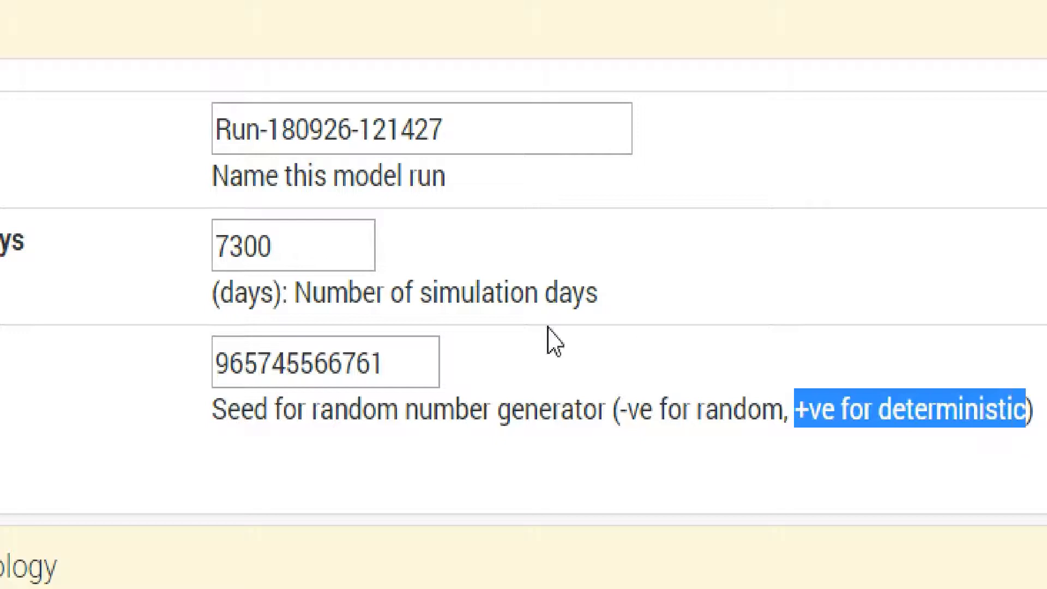
drag(423, 359, 214, 369)
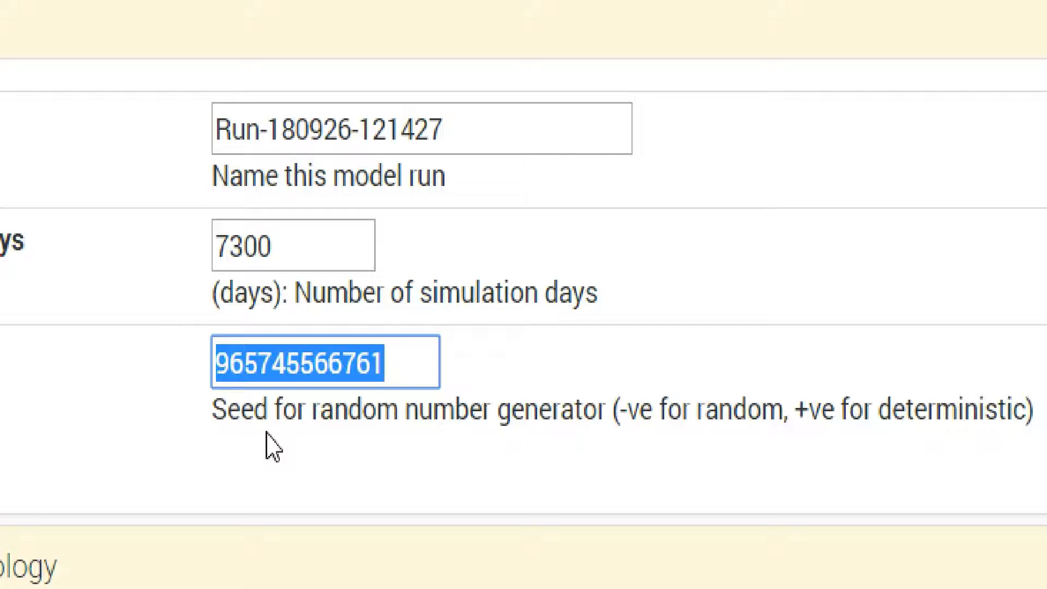
Step: Clear the Seed field, try the values 1 and 20, and finally set the seed to -10
mouse_move(397, 385)
mouse_down()
mouse_move(398, 372)
mouse_move(383, 371)
mouse_up()
click(398, 373)
key(BackSpace)
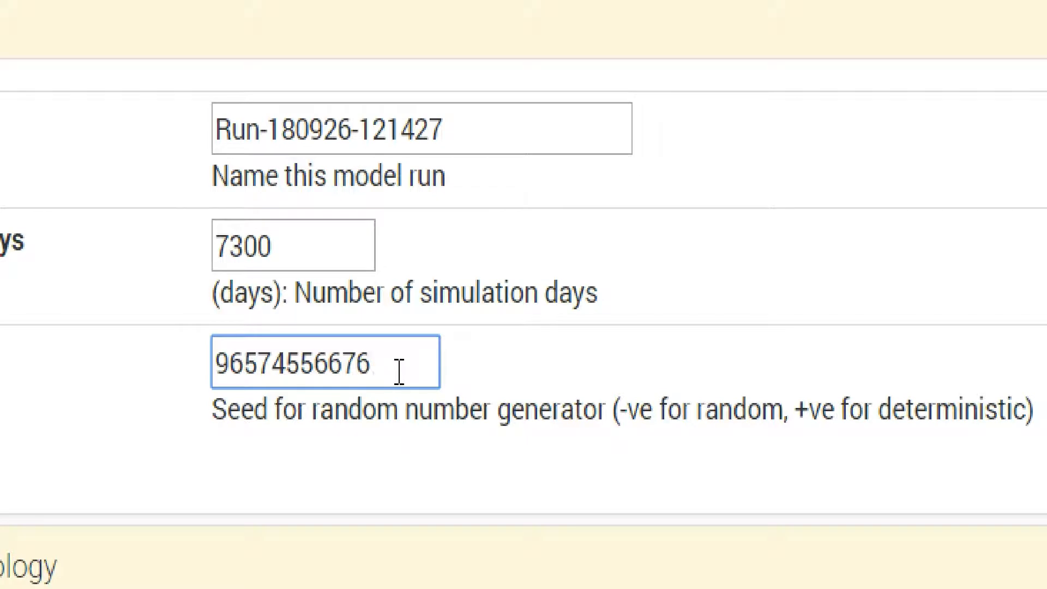
key(BackSpace)
key(BackSpace)
key(BackSpace)
key(BackSpace)
key(BackSpace)
key(BackSpace)
key(BackSpace)
key(BackSpace)
key(BackSpace)
key(BackSpace)
key(BackSpace)
text(1)
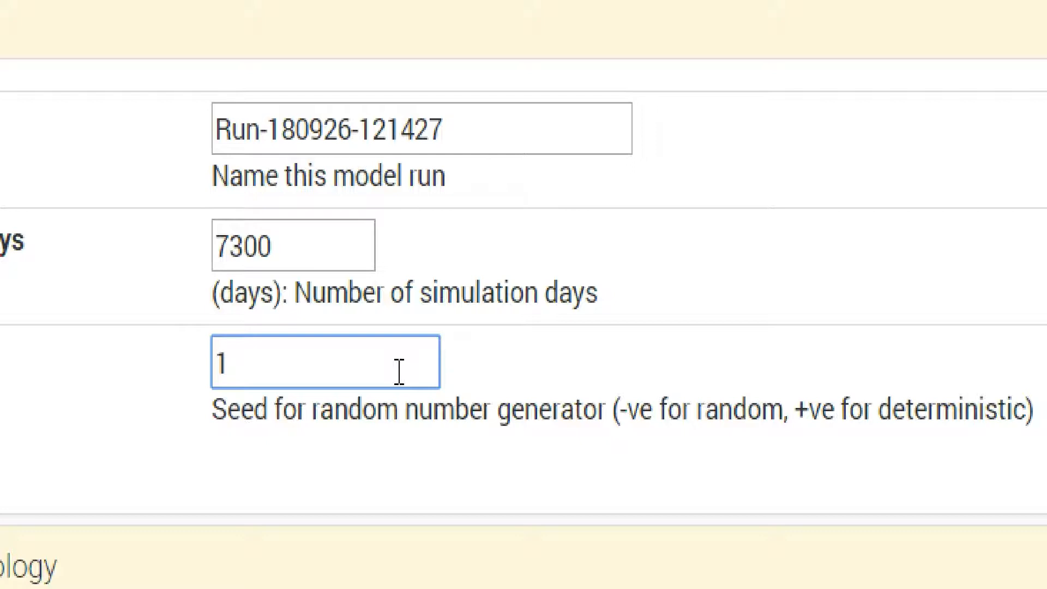
key(BackSpace)
text(2)
text(0)
key(BackSpace)
key(BackSpace)
text(-10)
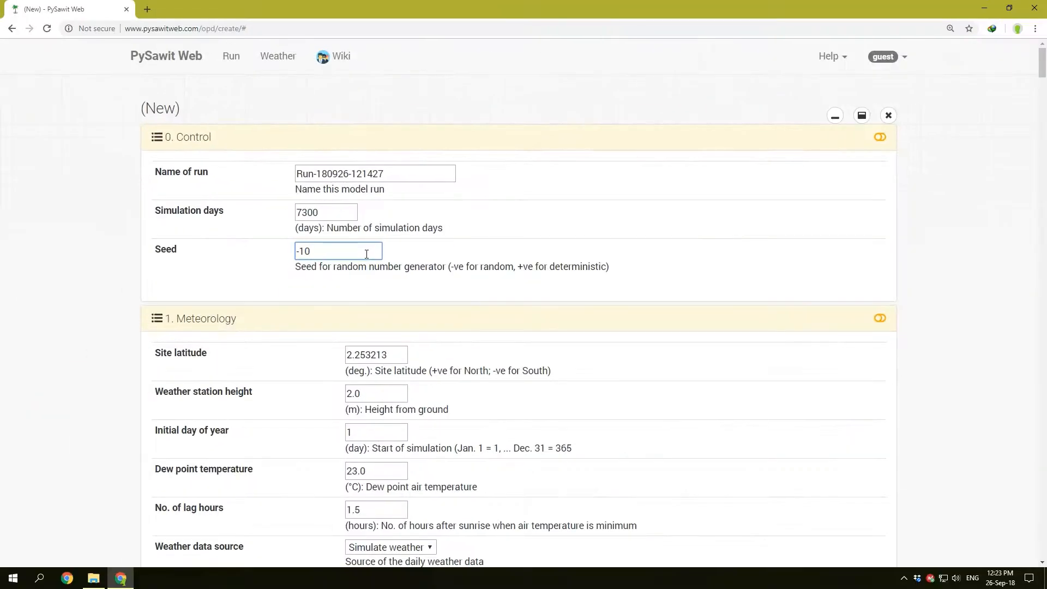
Step: Highlight the Weather data source label in the Meteorology section and set the source to Use weather file
scroll(335, 281, down, 5)
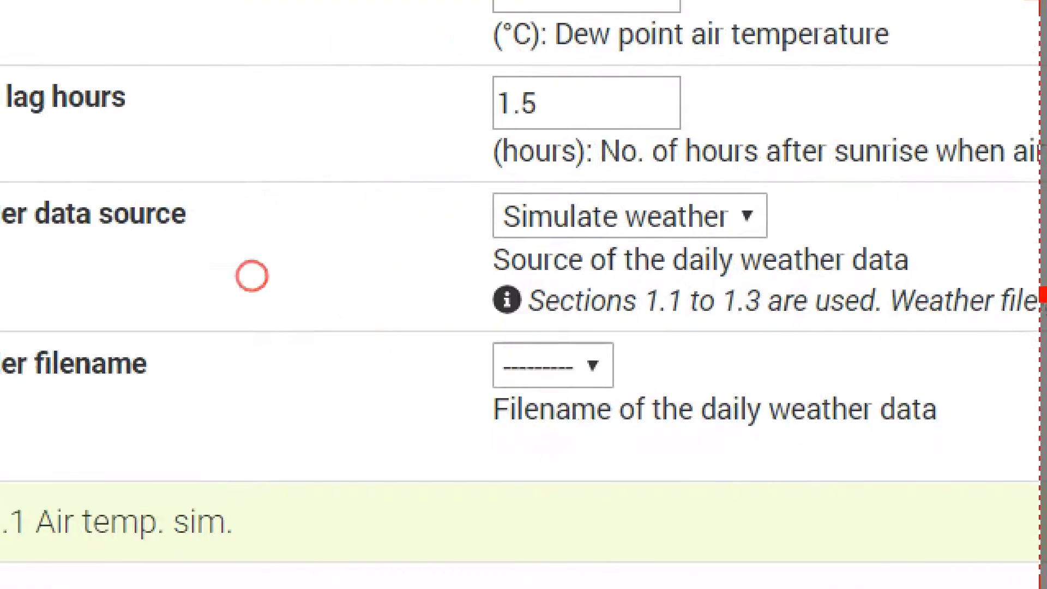
drag(32, 213, 290, 214)
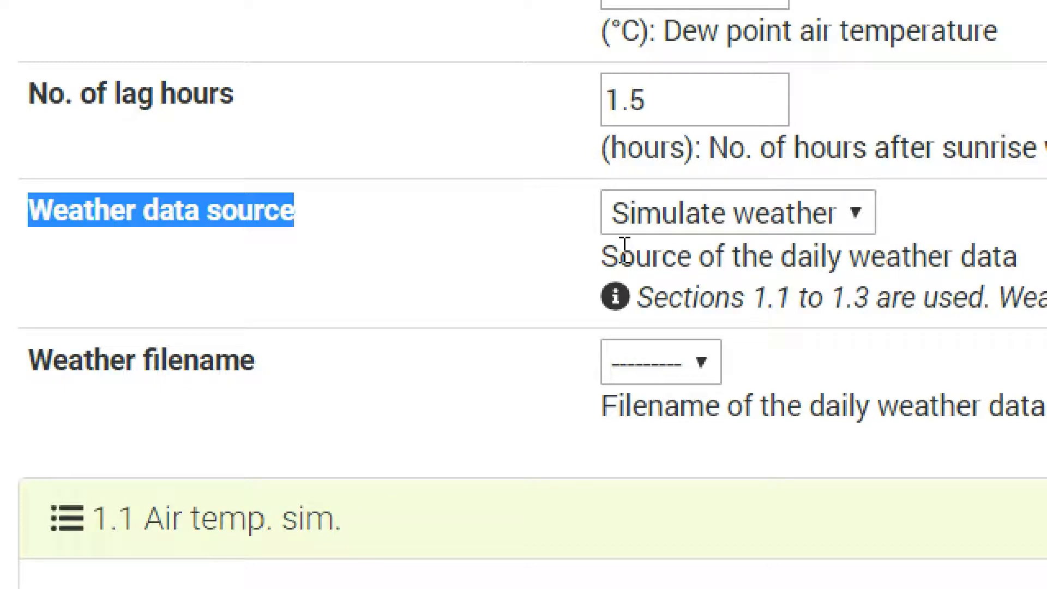
click(857, 215)
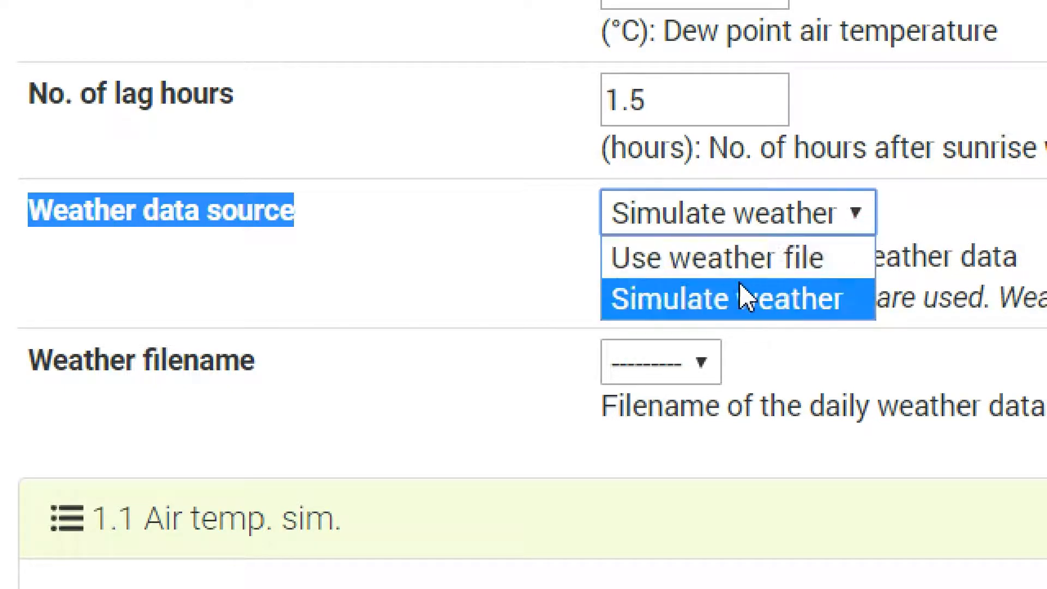
click(709, 275)
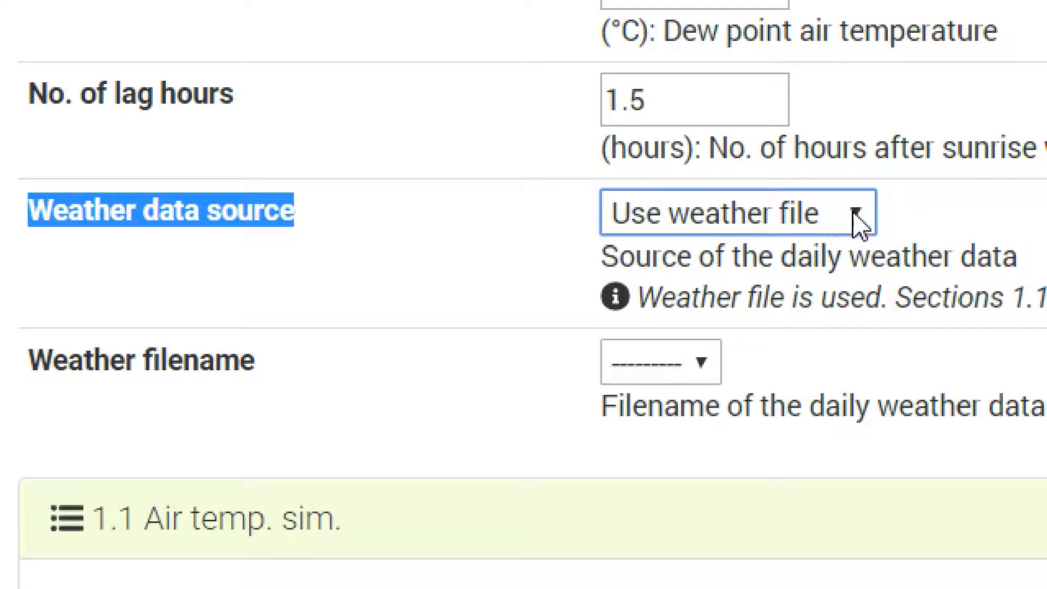
Step: Highlight the Weather filename label and check which weather files can be chosen, leaving the choice blank
drag(268, 359, 26, 364)
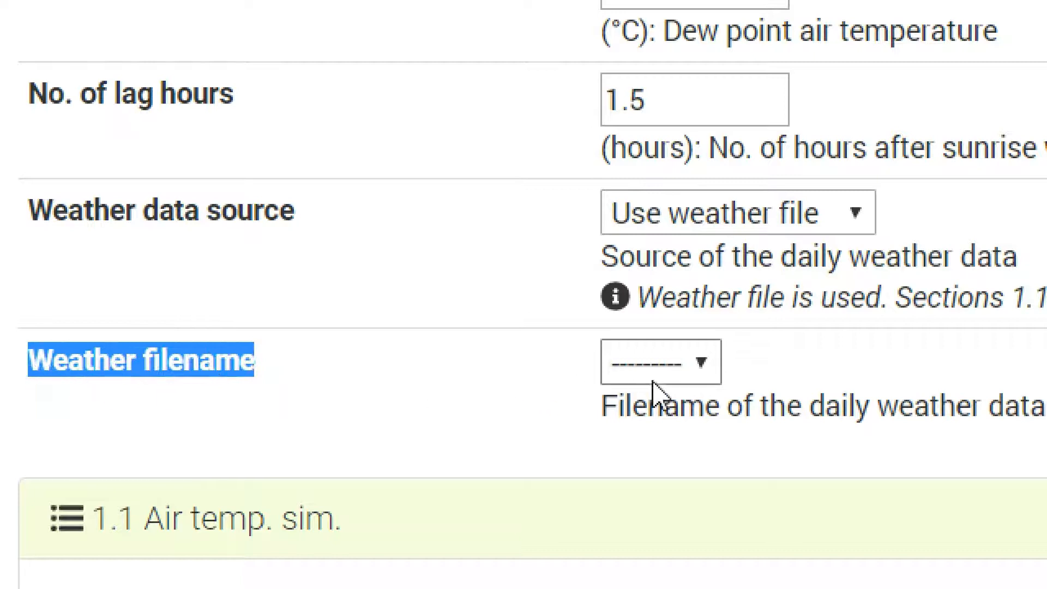
click(700, 366)
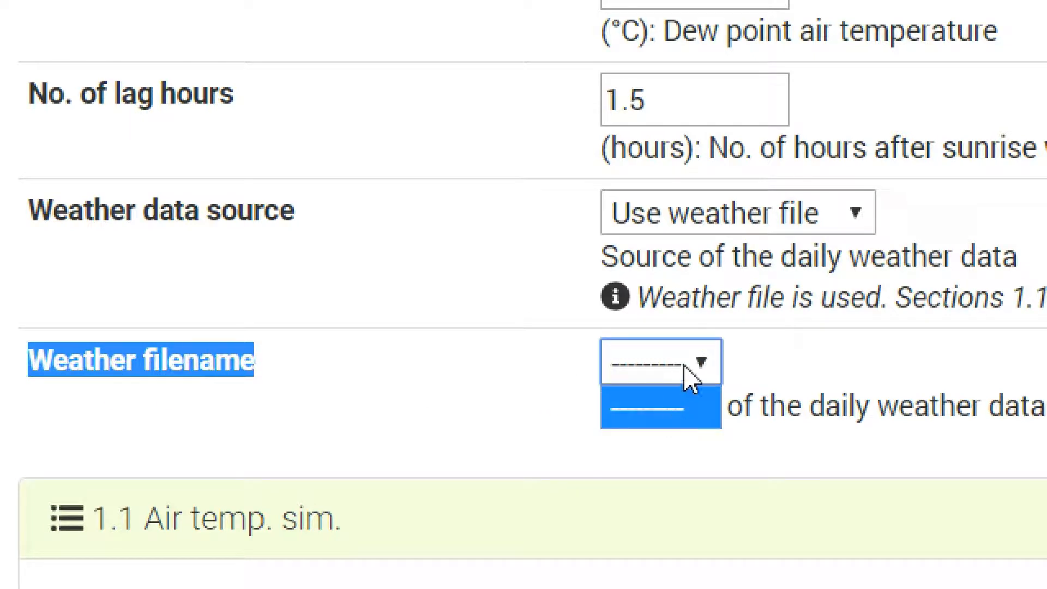
click(720, 366)
click(707, 376)
click(762, 421)
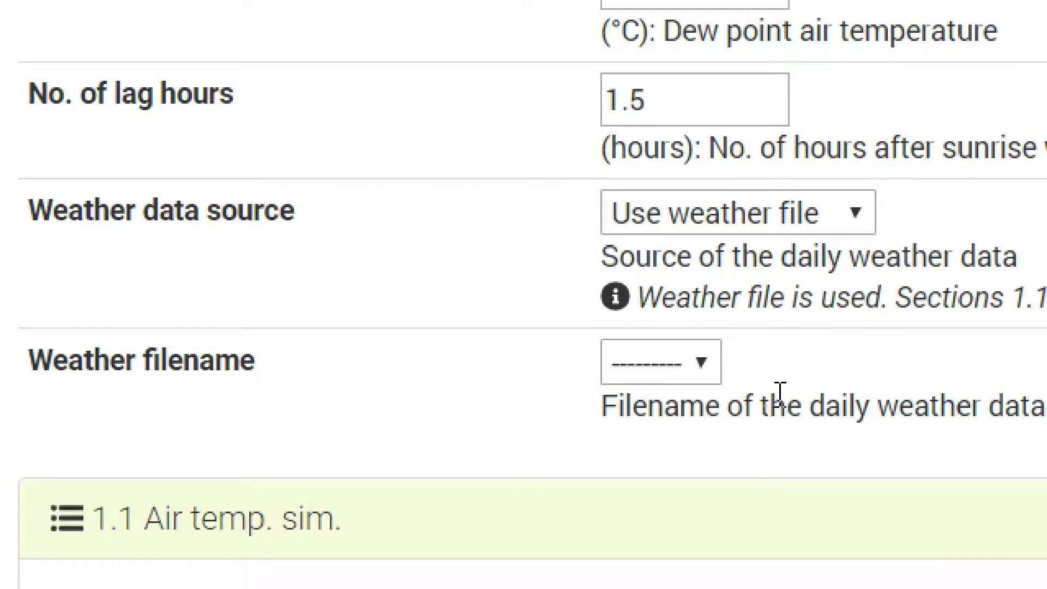
Step: Set the weather data source to Simulate weather and save the model run
click(856, 216)
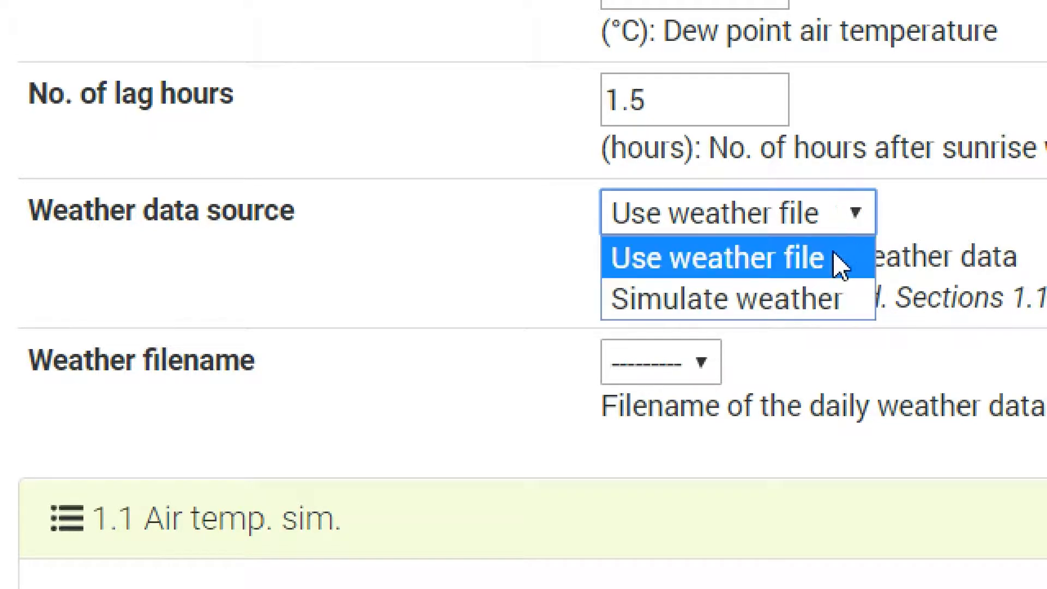
click(823, 310)
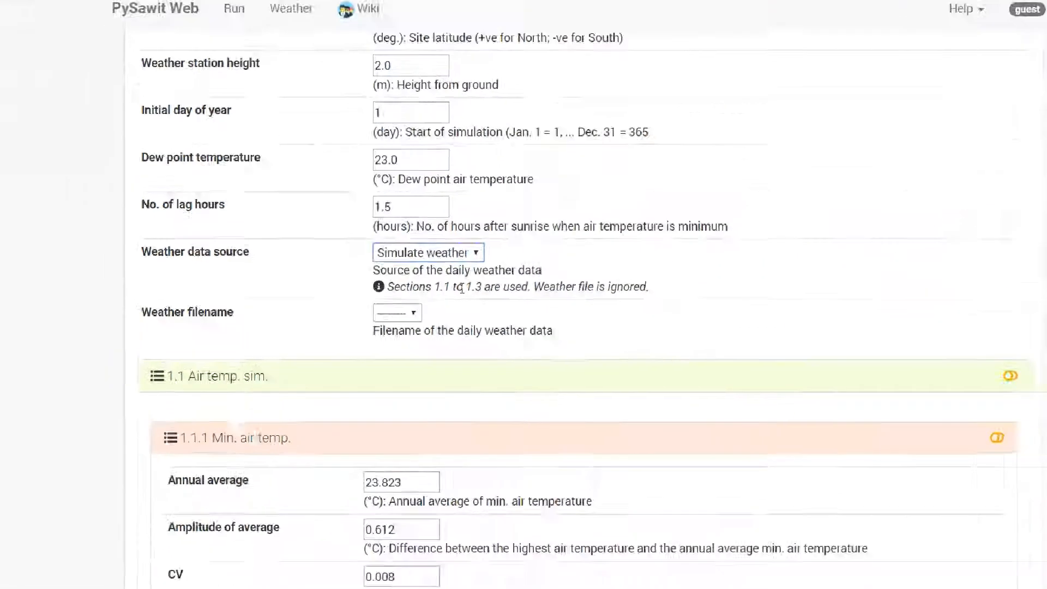
scroll(663, 378, down, 10)
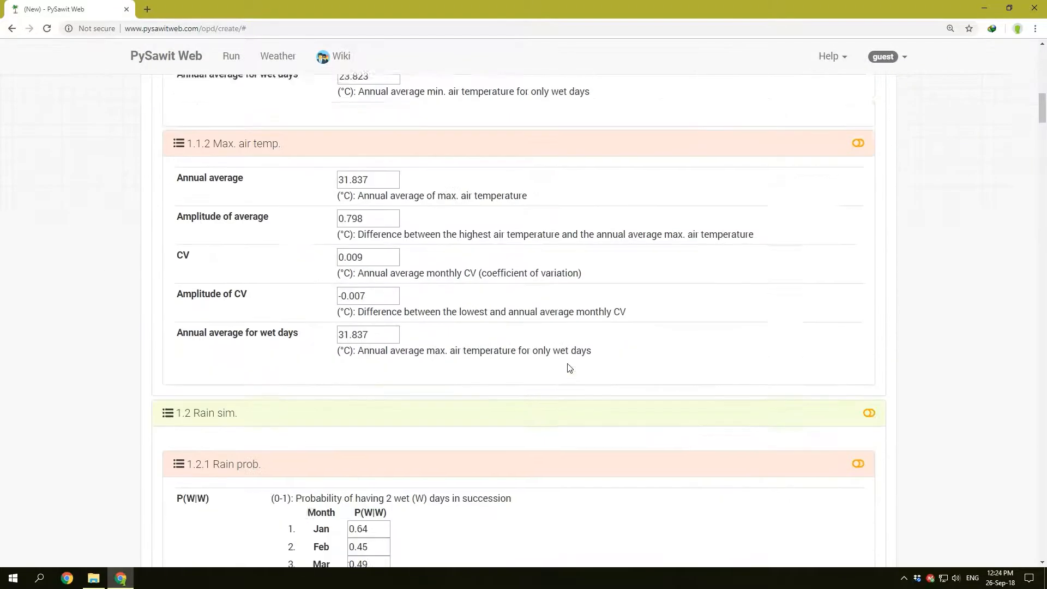
scroll(570, 368, down, 20)
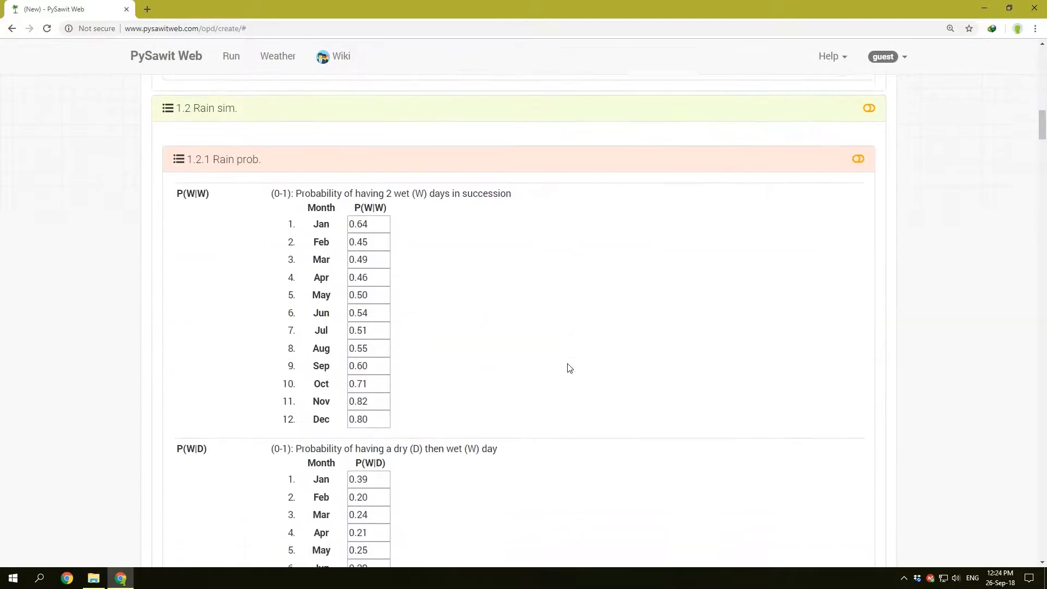
scroll(571, 367, down, 20)
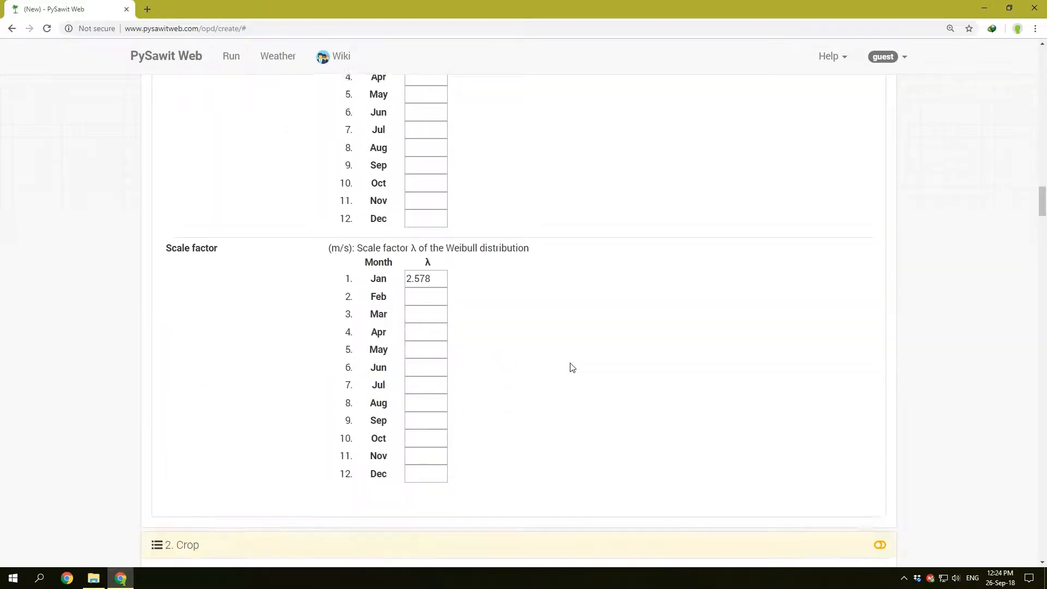
scroll(571, 367, down, 20)
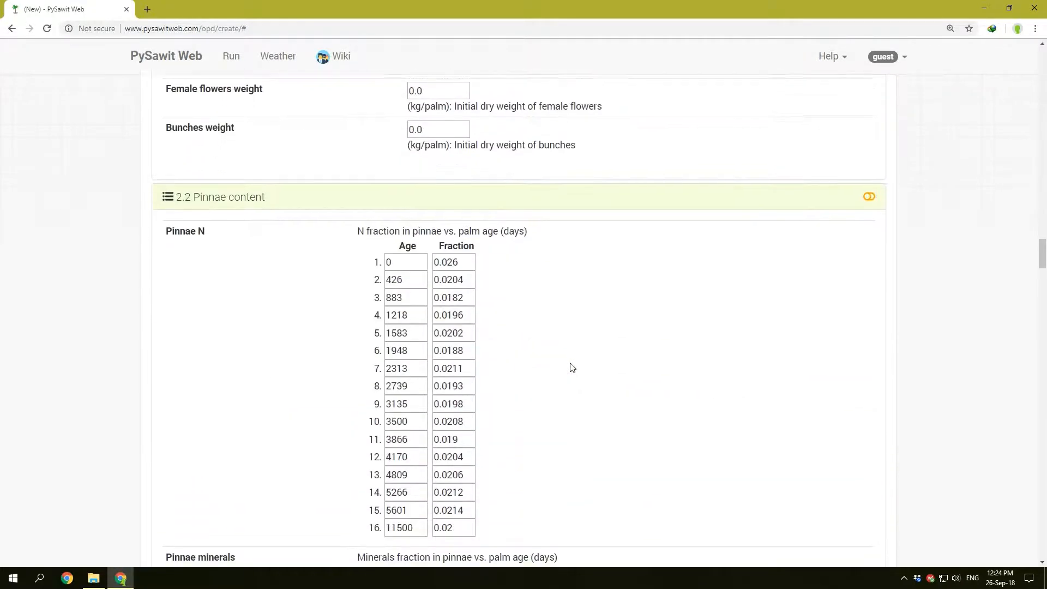
scroll(571, 367, down, 20)
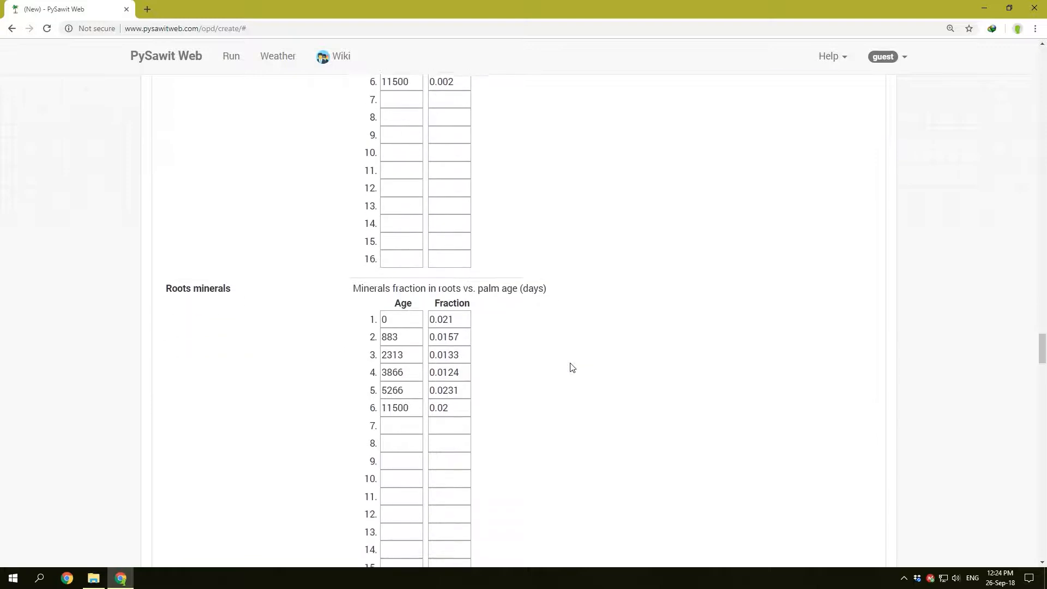
scroll(571, 367, down, 20)
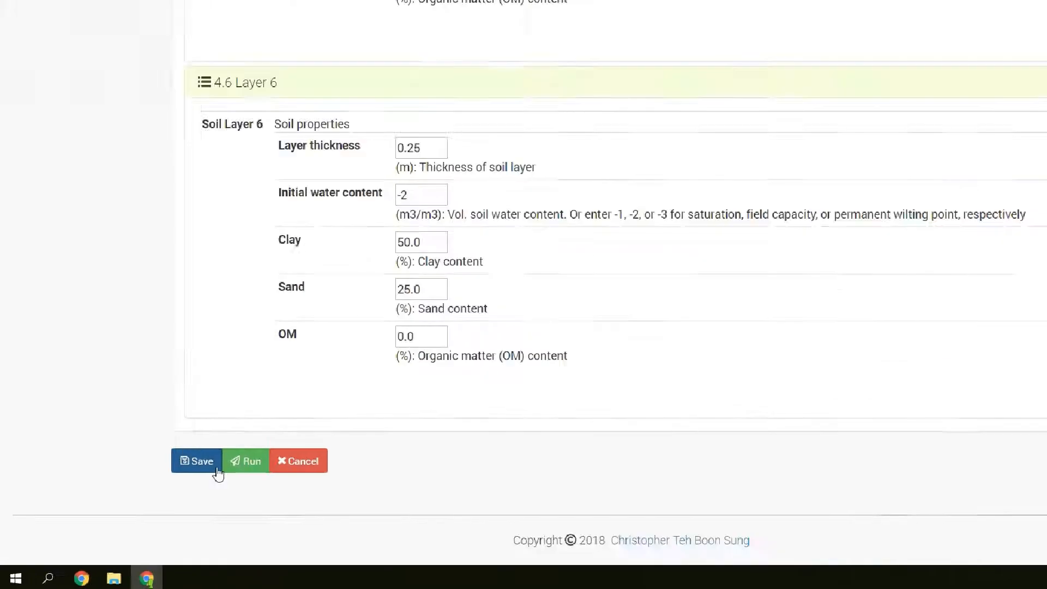
click(193, 462)
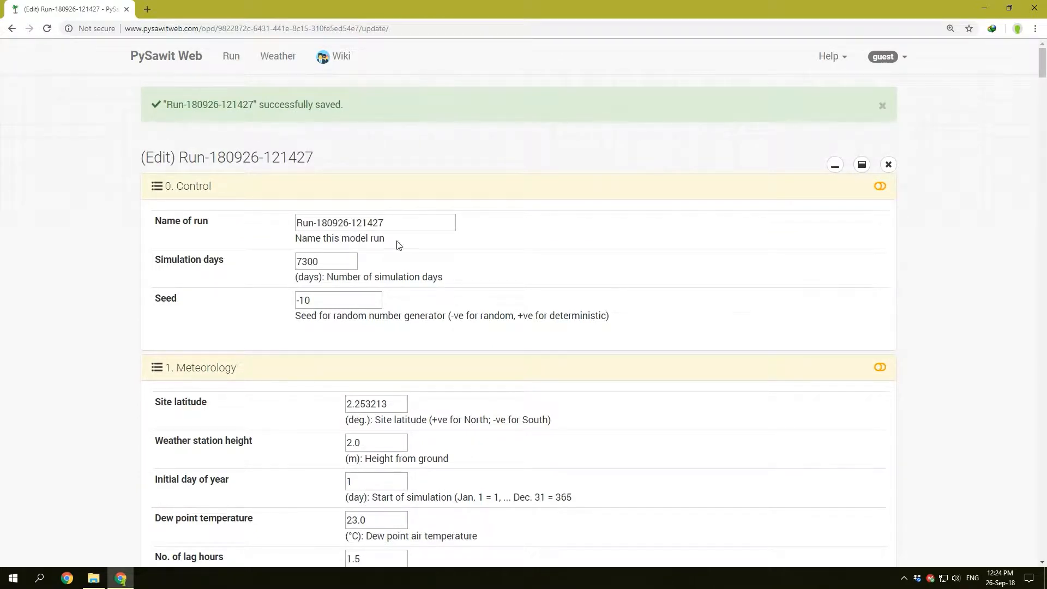
Step: Rename the model run to "First Run" and save it with all sections collapsed
drag(402, 221, 295, 222)
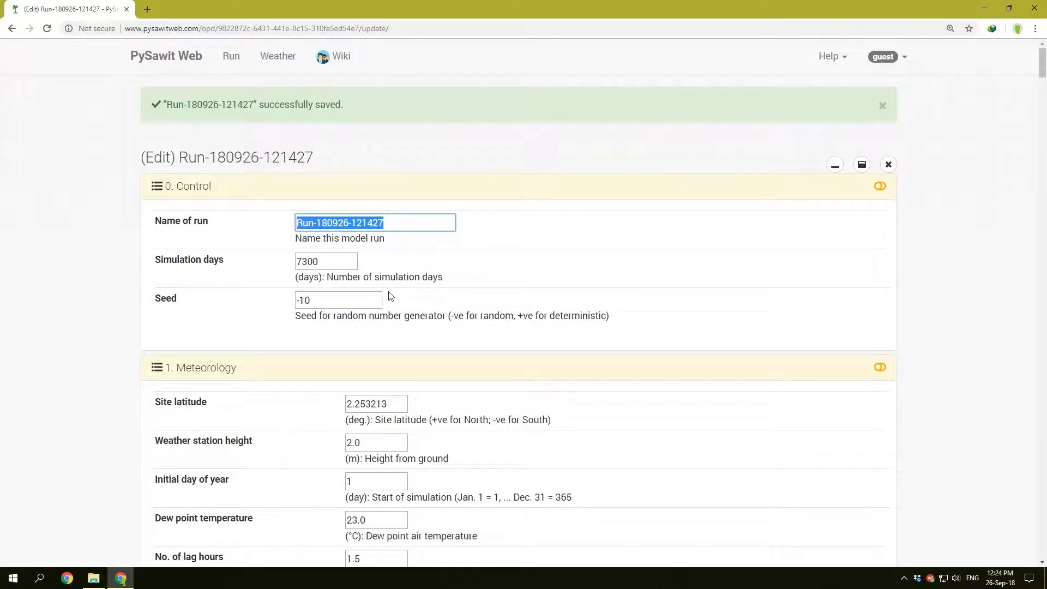
key(ctrl+f)
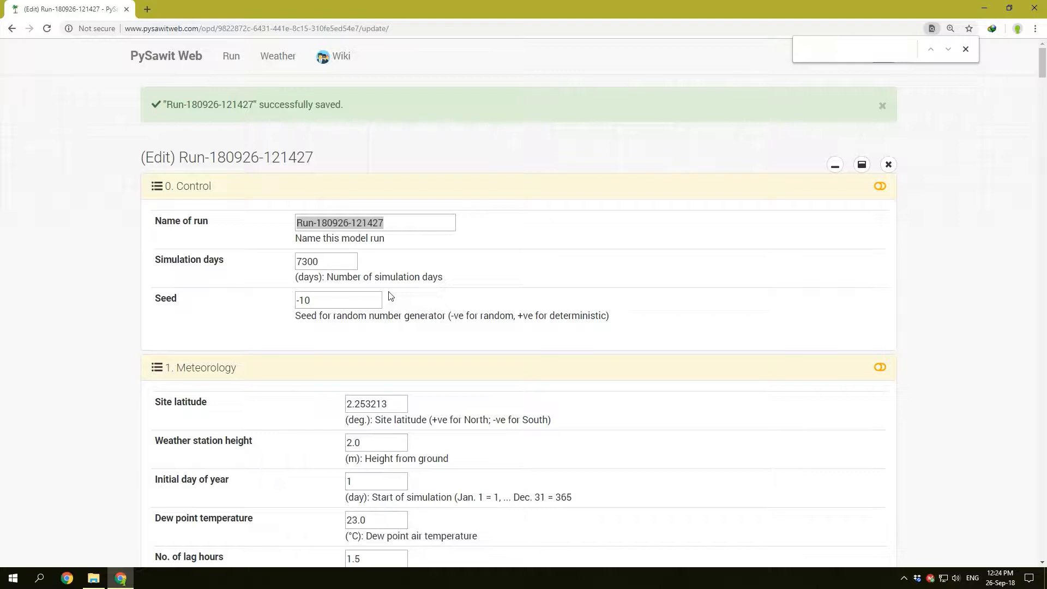
key(Escape)
text(F)
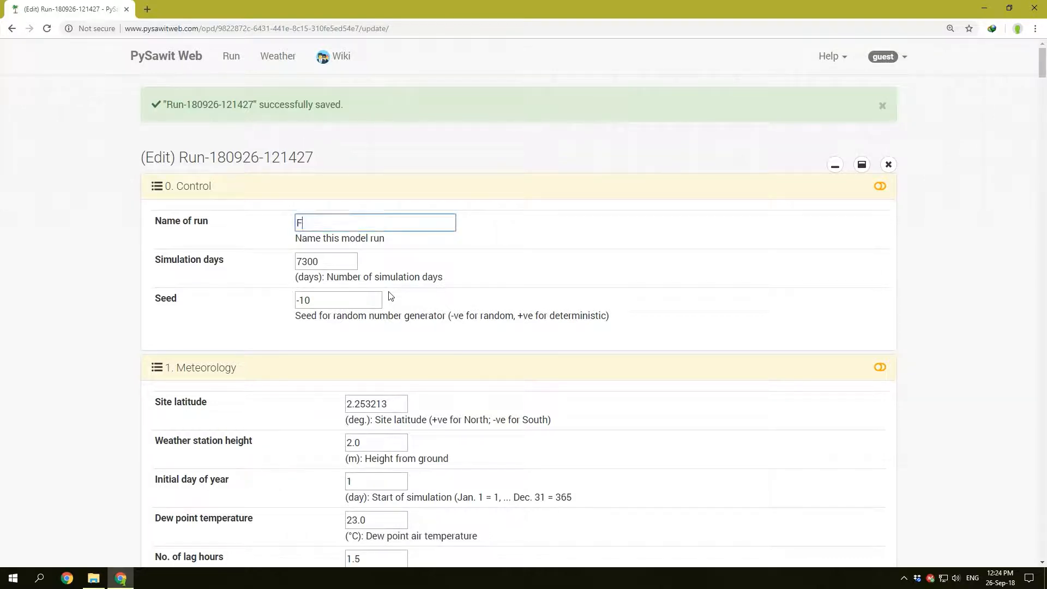
text(irst Run)
click(835, 164)
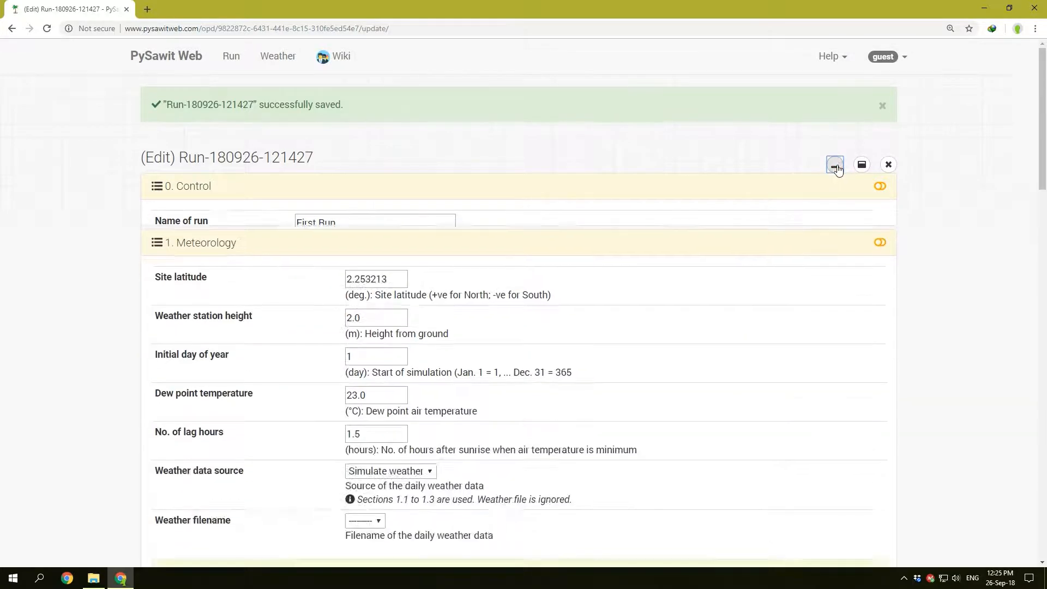
click(169, 347)
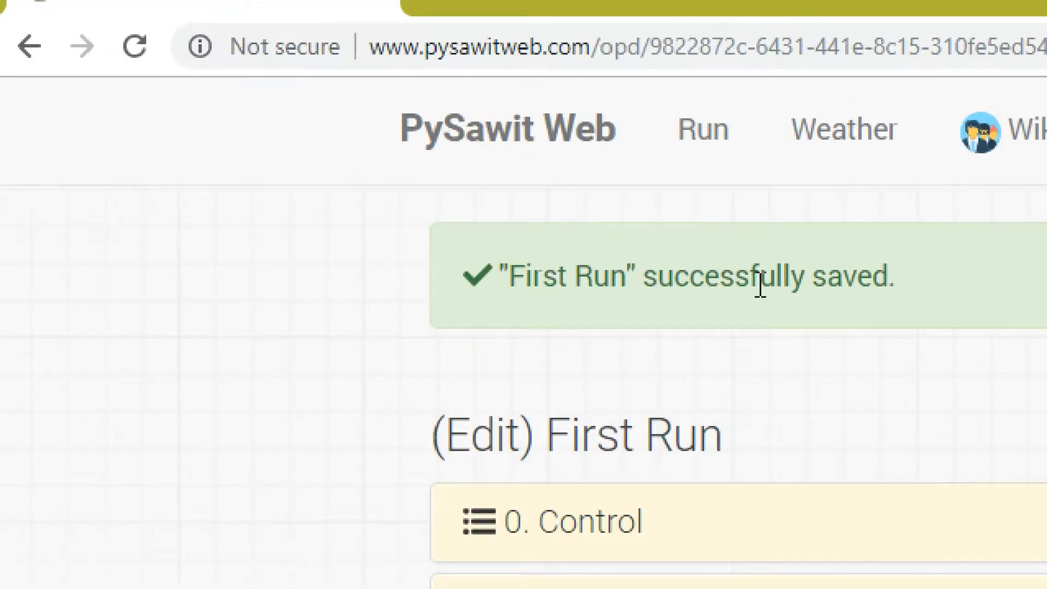
Step: Expand the Control section, set the seed to 9000 and save the run
click(621, 525)
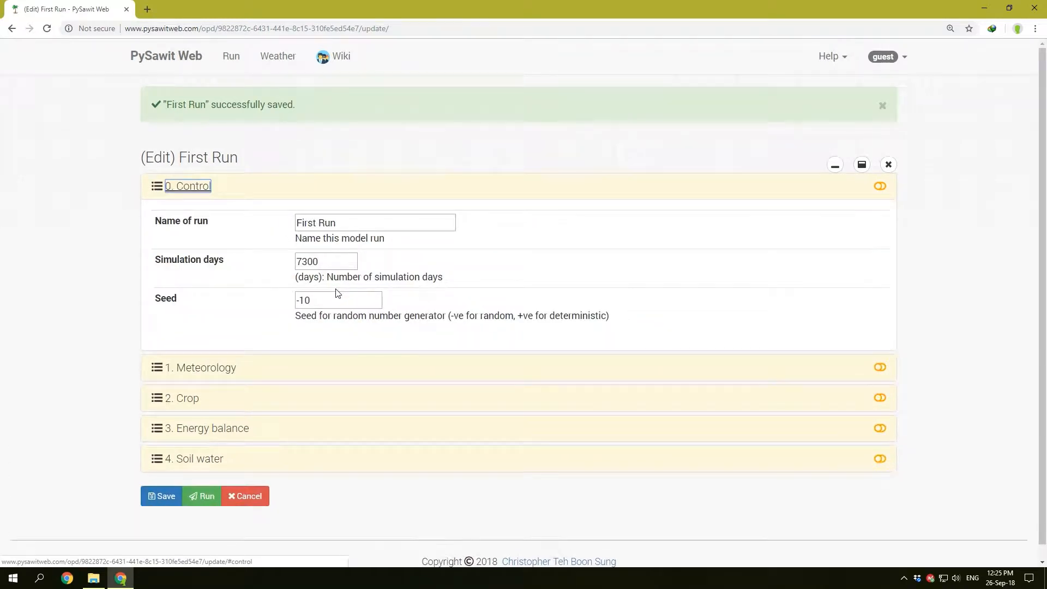
click(319, 304)
drag(298, 301, 322, 302)
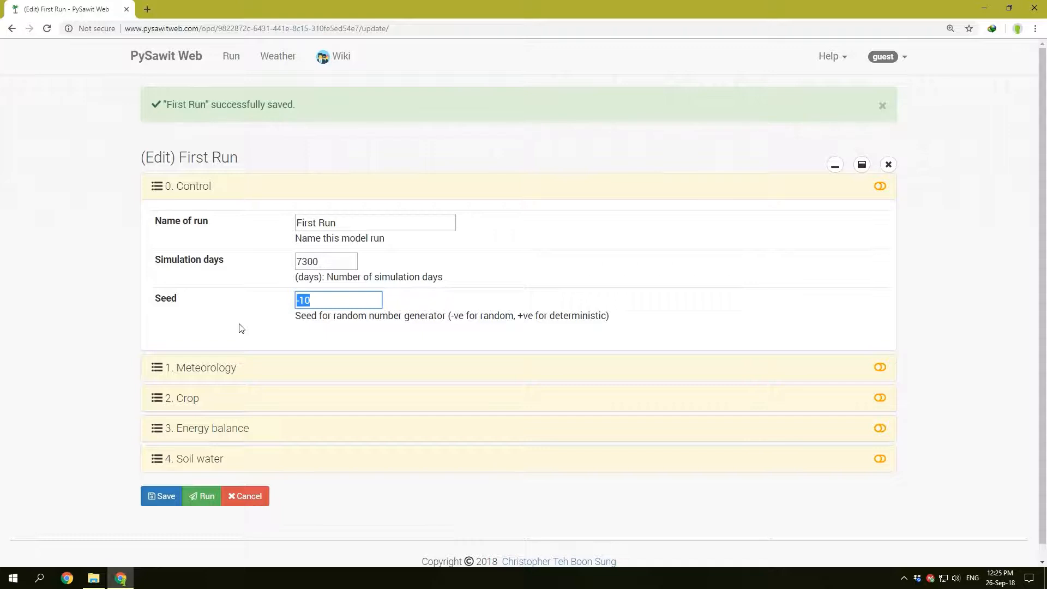
text(9000)
click(152, 499)
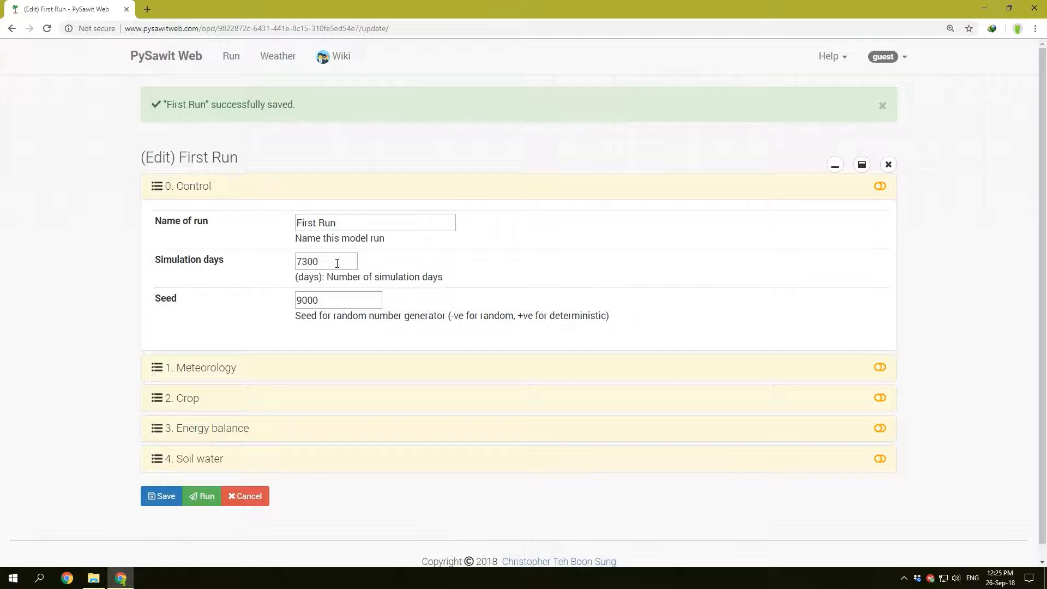
Step: Try to save the run with the simulation days set to 73000
drag(337, 262, 266, 278)
click(339, 260)
text(0)
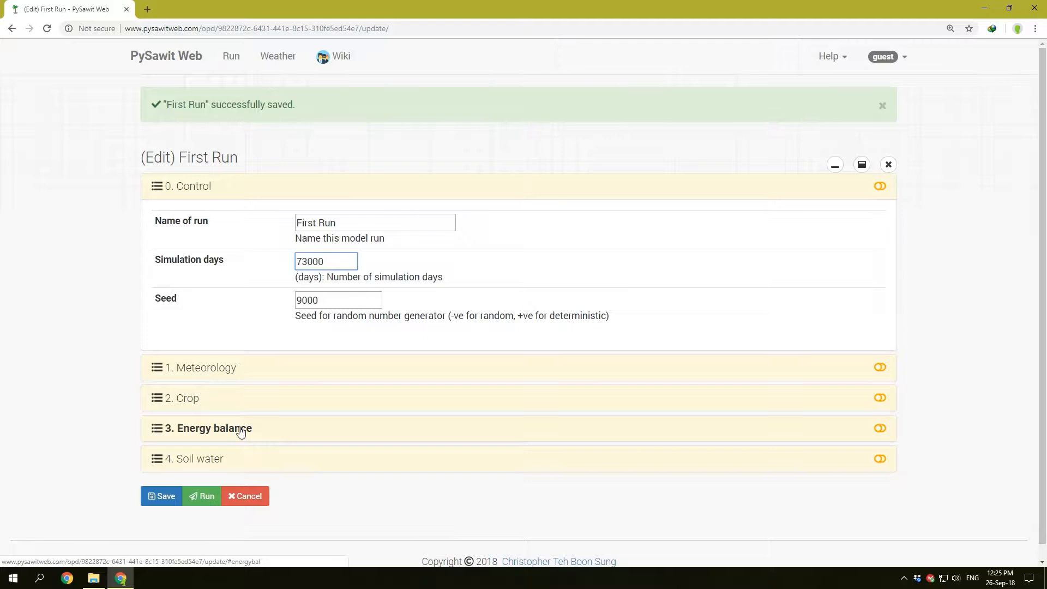
click(163, 498)
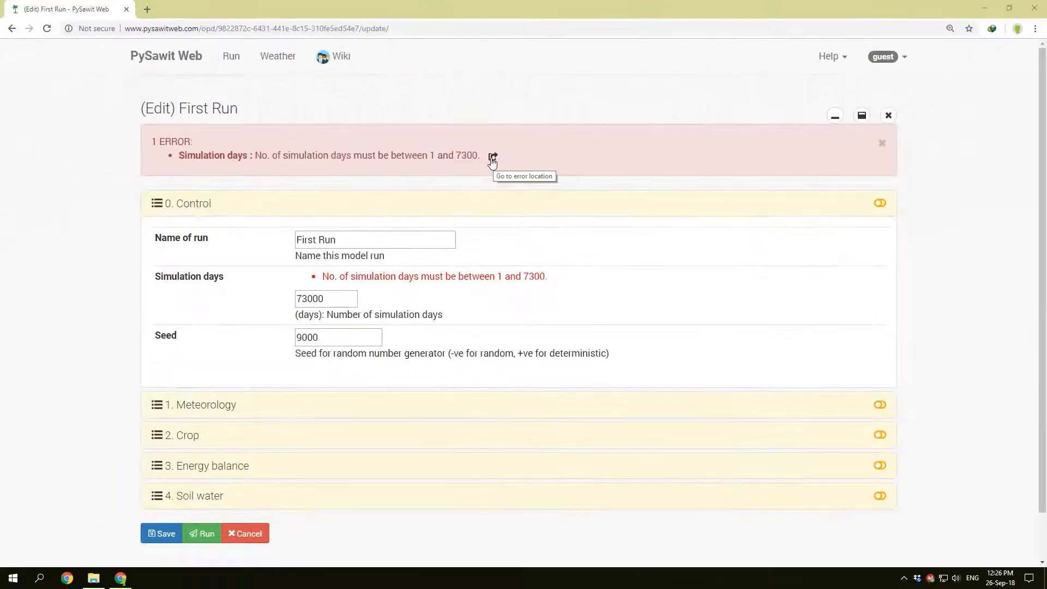
Step: Go to the location of the Simulation days error, highlight its message and correct the value to 7300
click(493, 160)
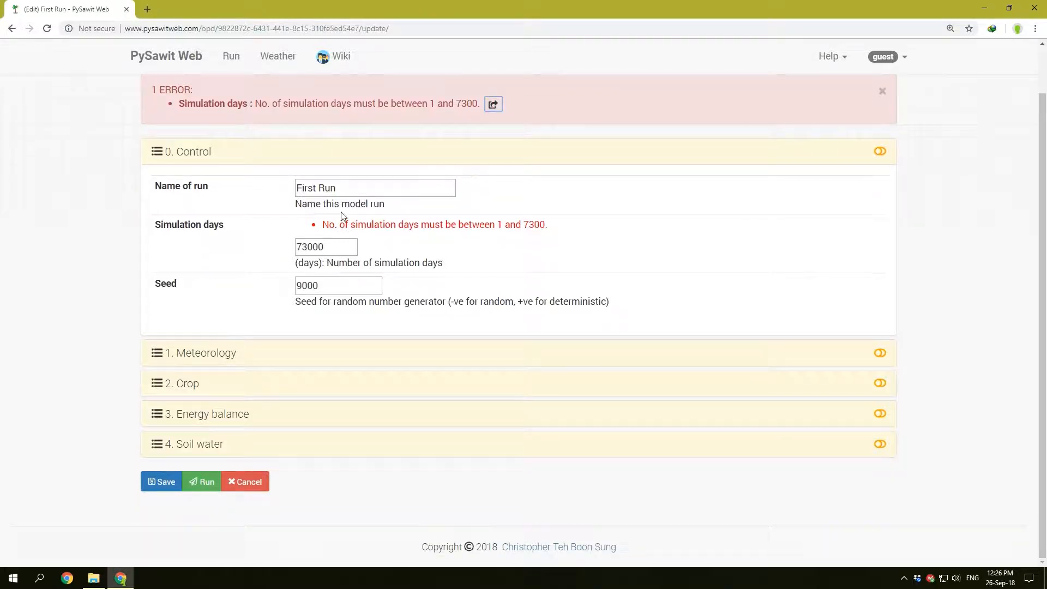
click(341, 249)
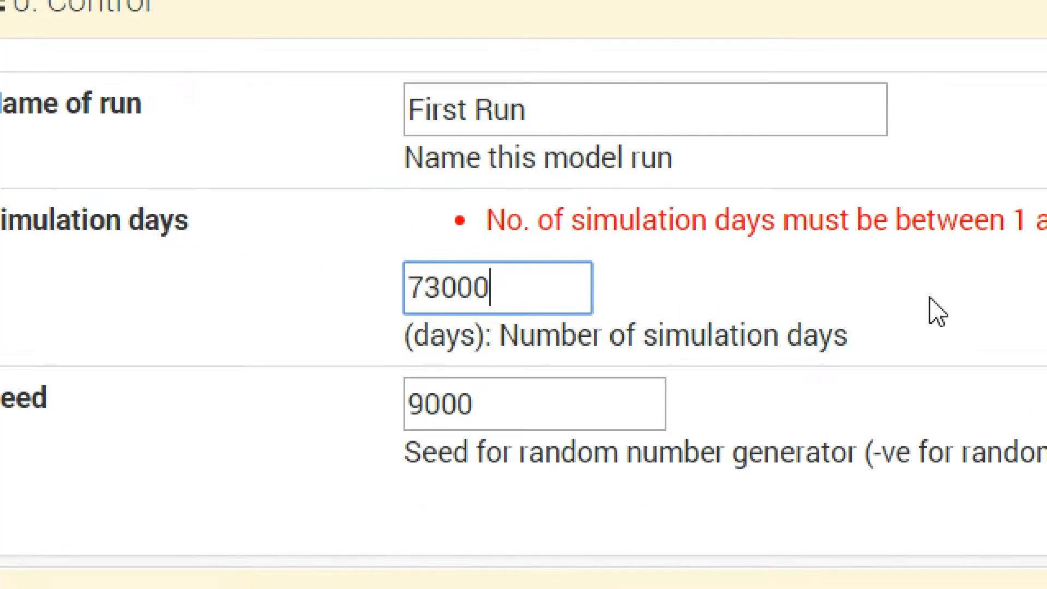
click(1043, 291)
drag(903, 215, 224, 215)
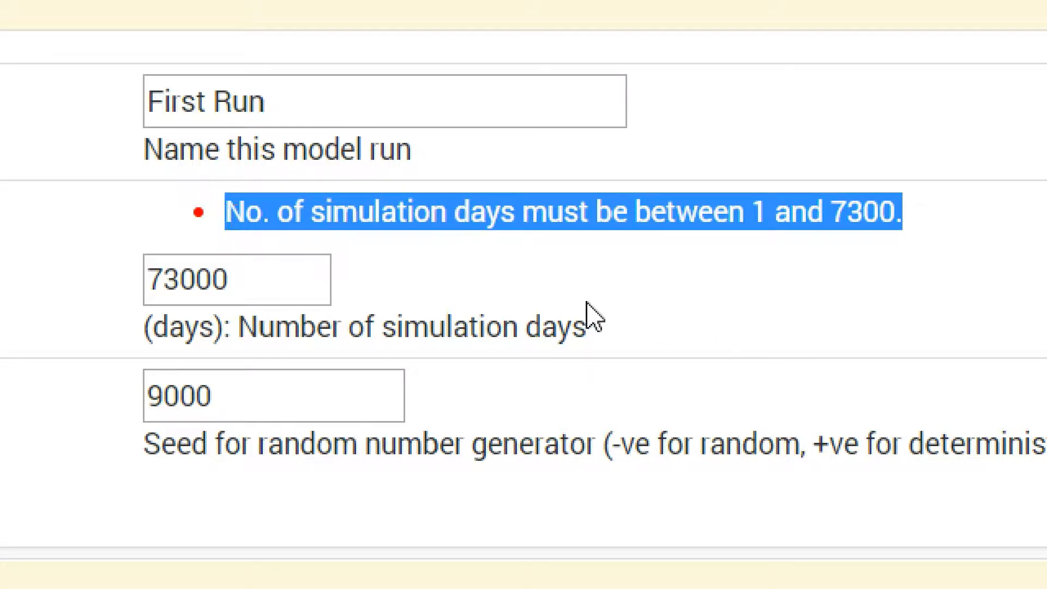
click(240, 272)
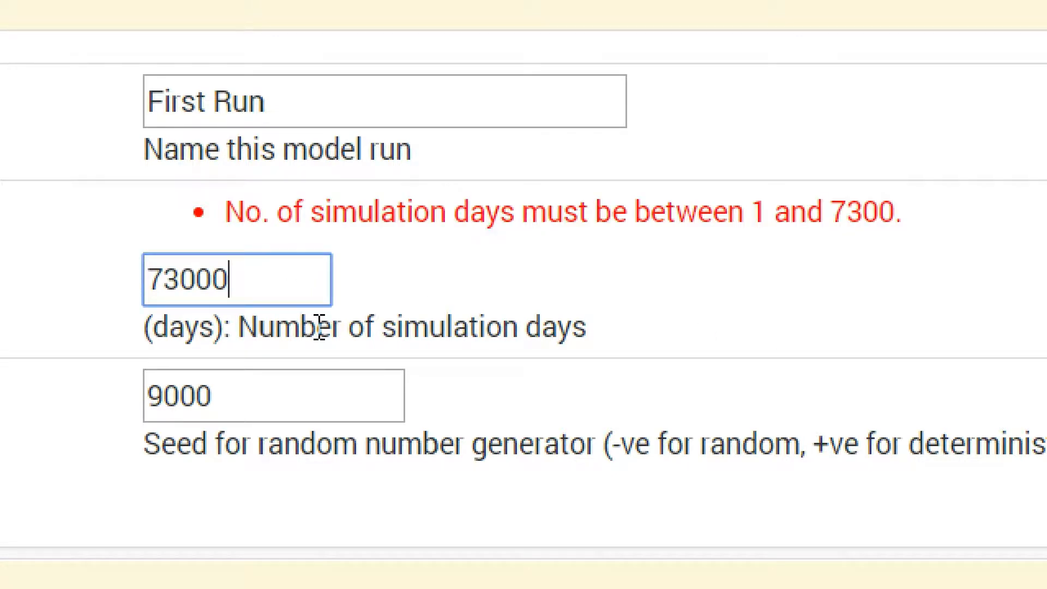
key(BackSpace)
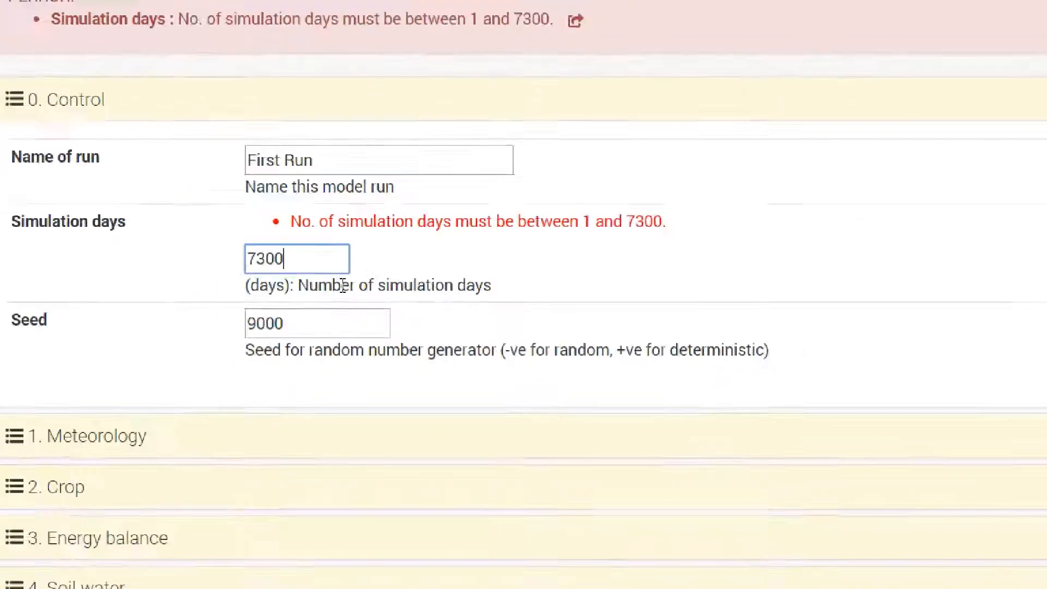
Step: Save the run with the corrected simulation days and expand the Layer 1 properties in the Soil water section
click(166, 484)
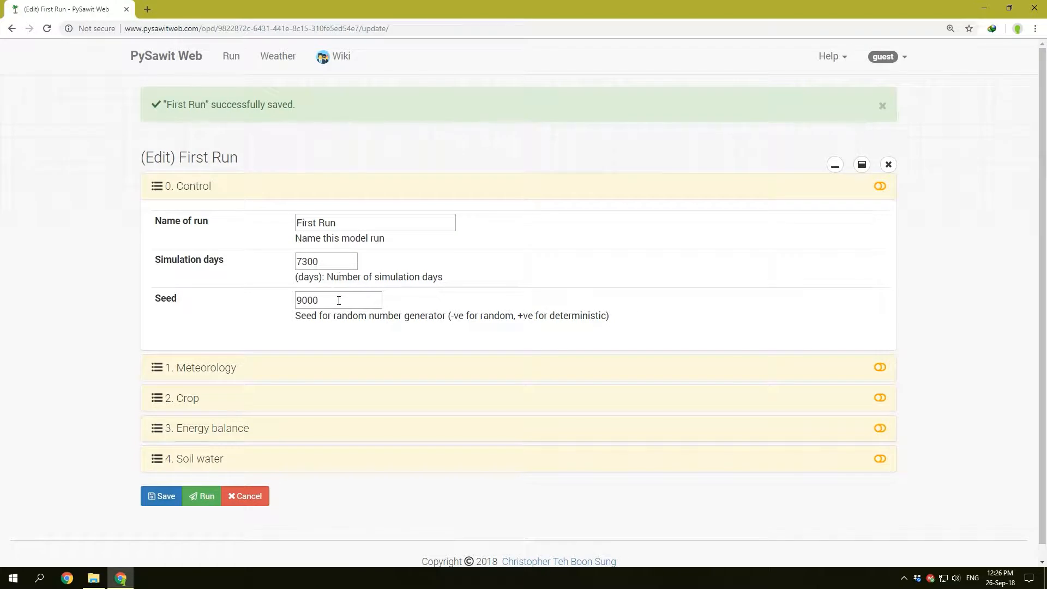
click(203, 188)
click(214, 311)
scroll(382, 344, down, 5)
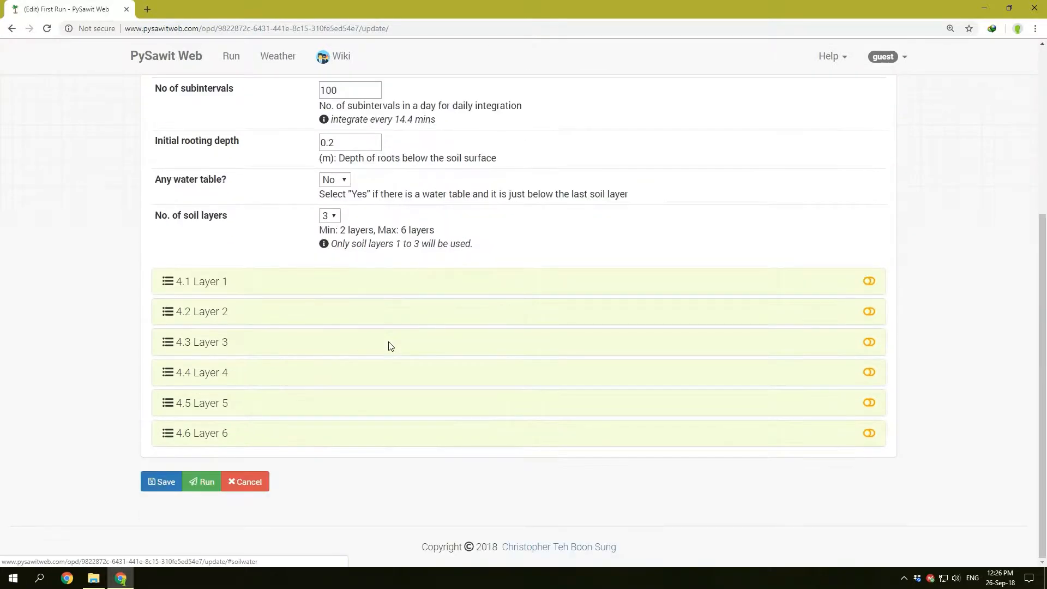
click(210, 284)
scroll(366, 347, down, 1)
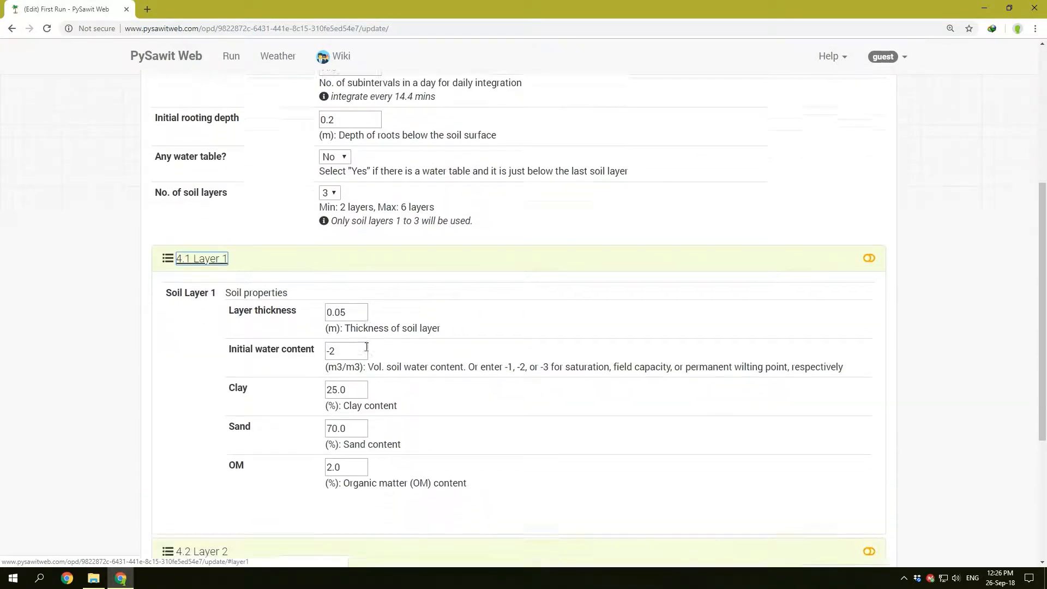
scroll(366, 347, down, 2)
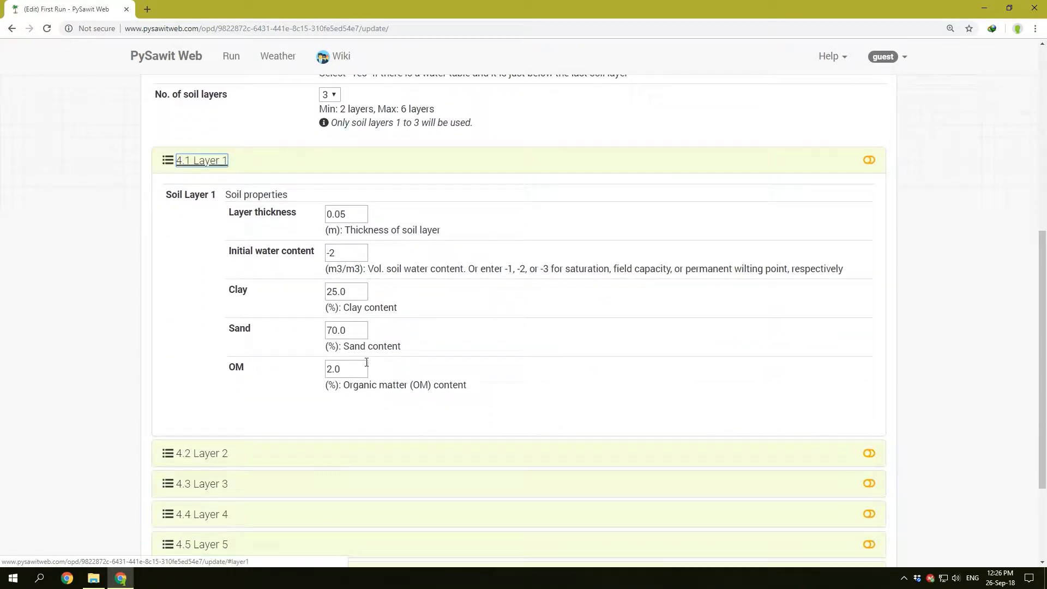
Step: Examine Layer 1's initial water content and highlight its codes -1, -2 and -3 with their meanings in the help text
click(351, 252)
double_click(352, 253)
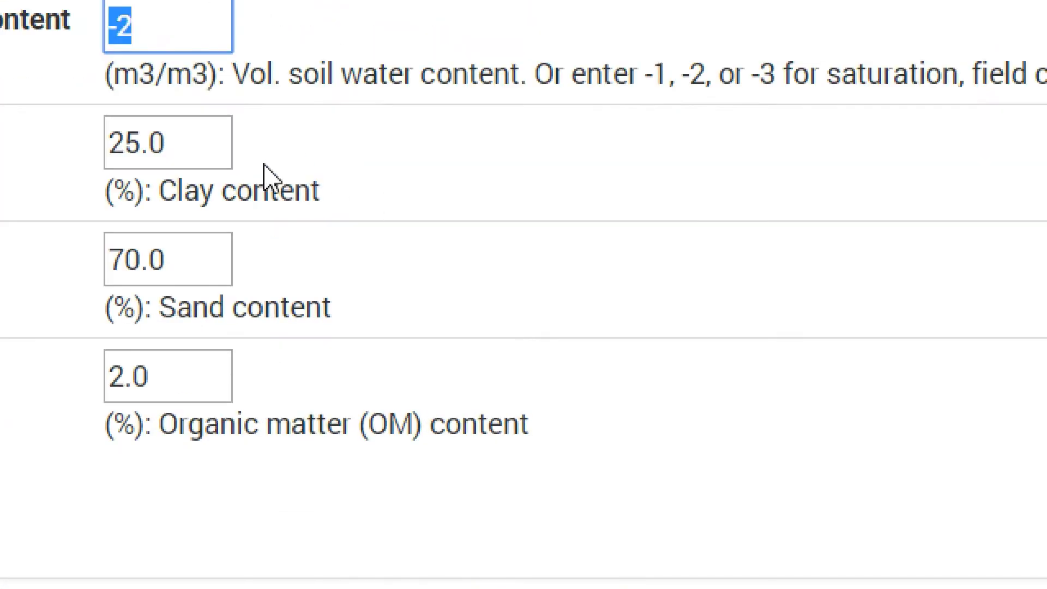
drag(529, 5, 298, 0)
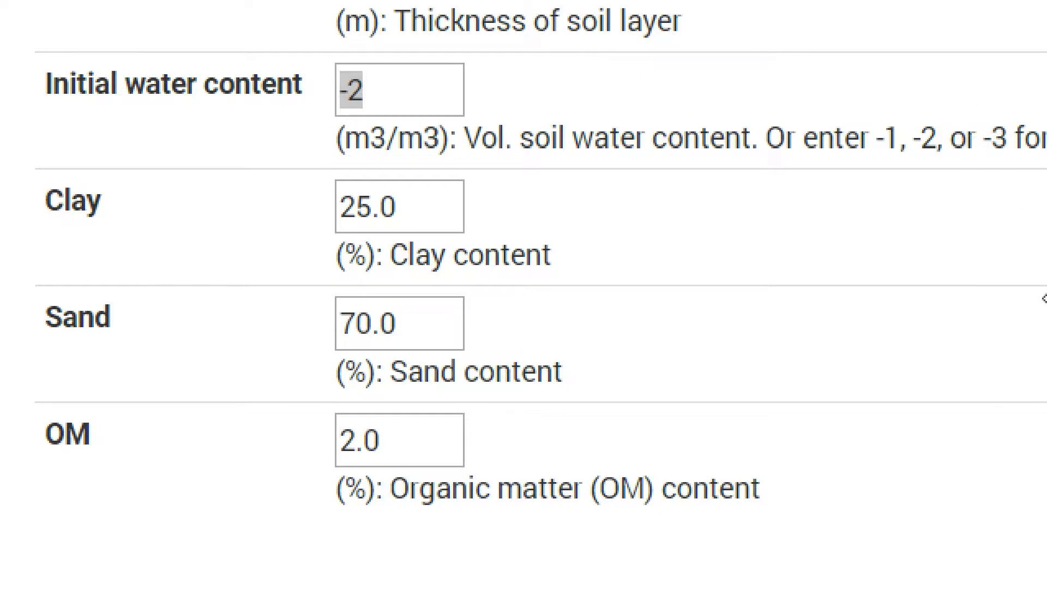
drag(877, 129, 882, 129)
drag(652, 135, 633, 154)
click(666, 152)
double_click(664, 152)
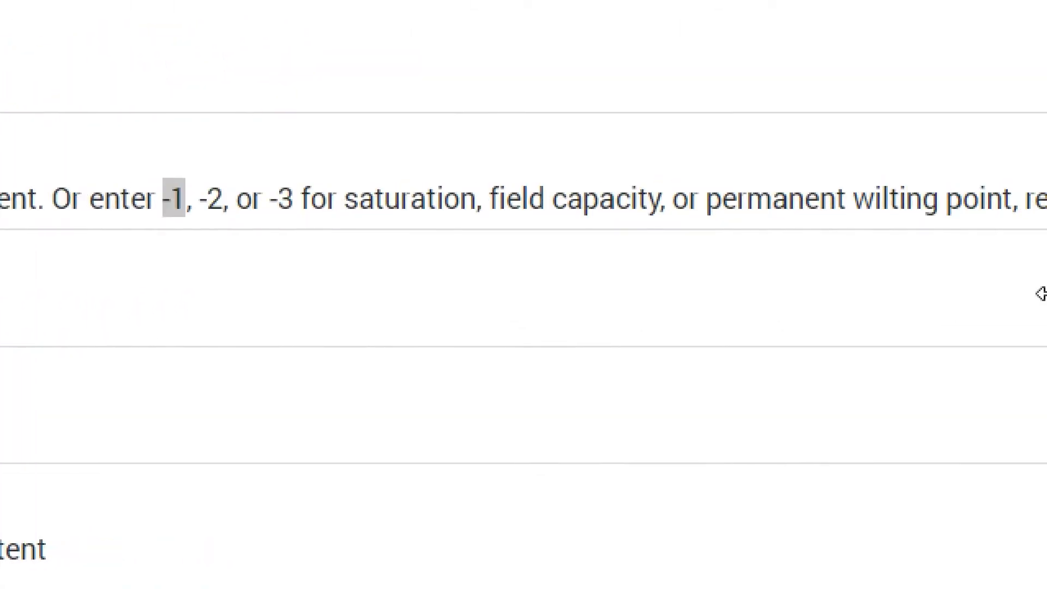
drag(344, 199, 476, 207)
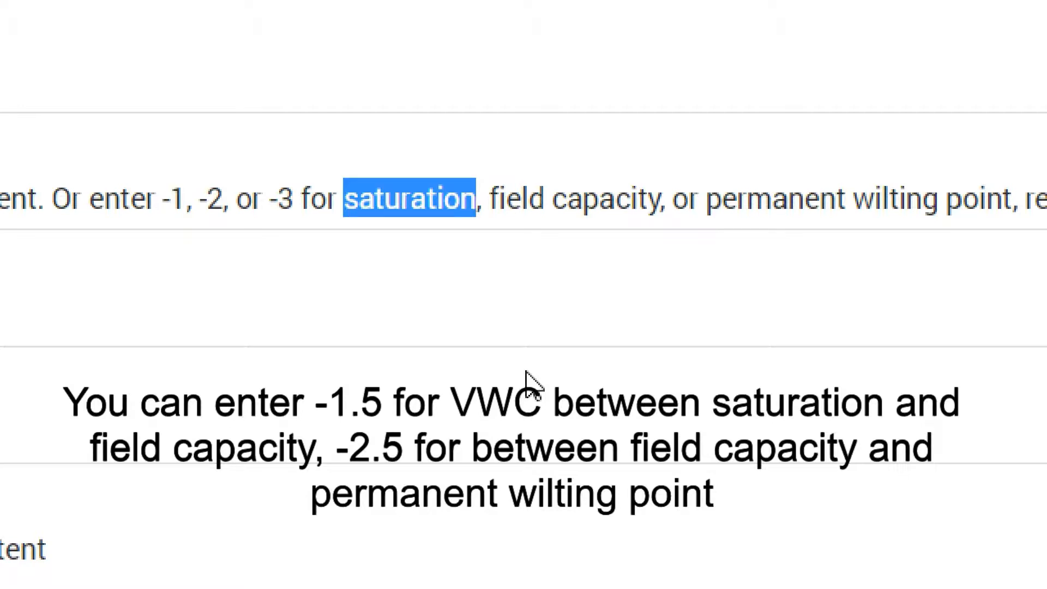
click(202, 211)
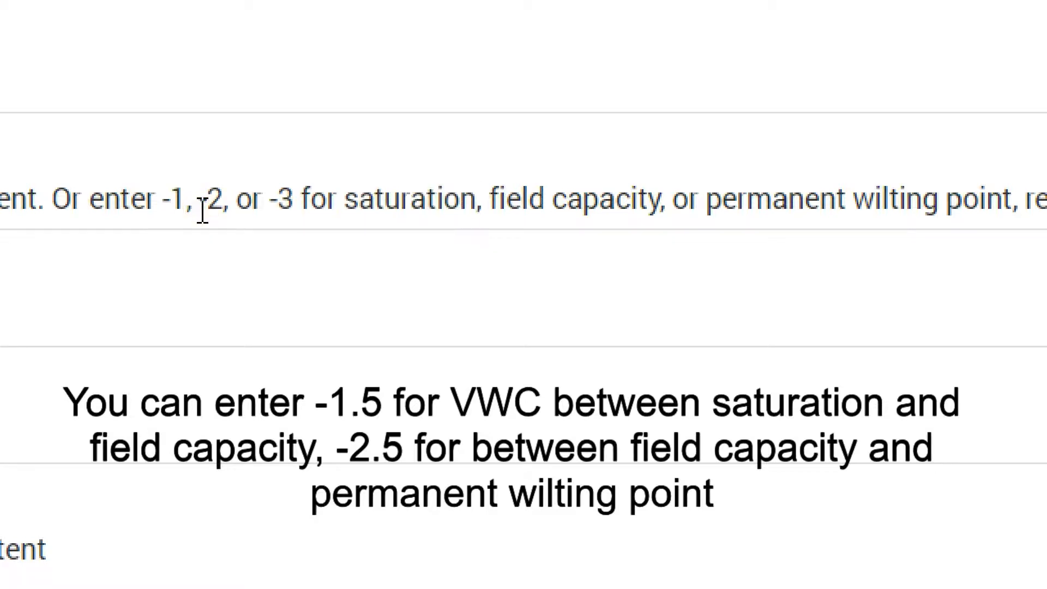
drag(202, 210, 223, 211)
click(491, 204)
drag(491, 204, 661, 200)
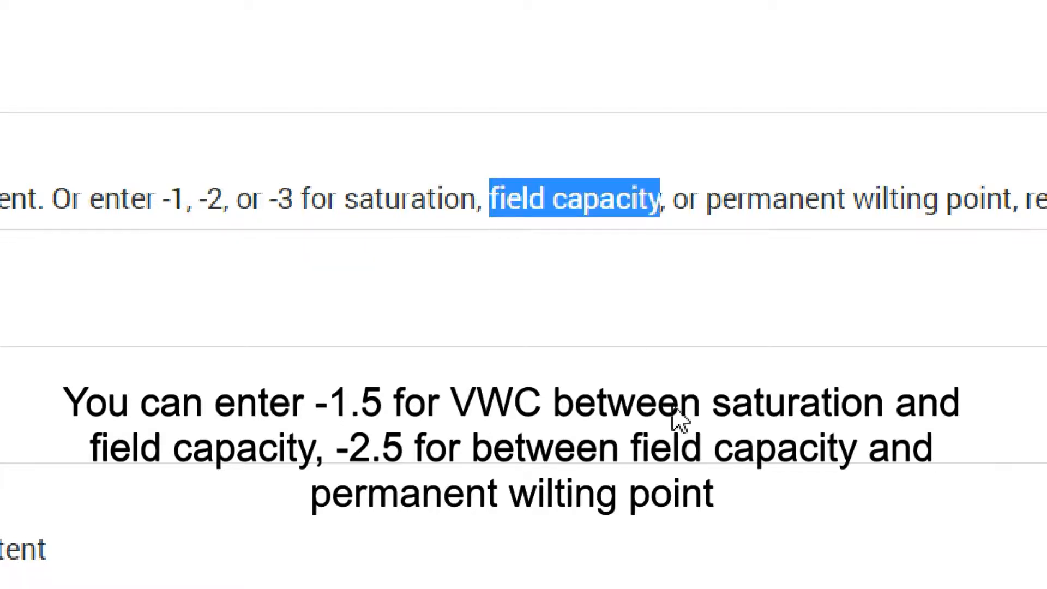
drag(264, 198, 294, 208)
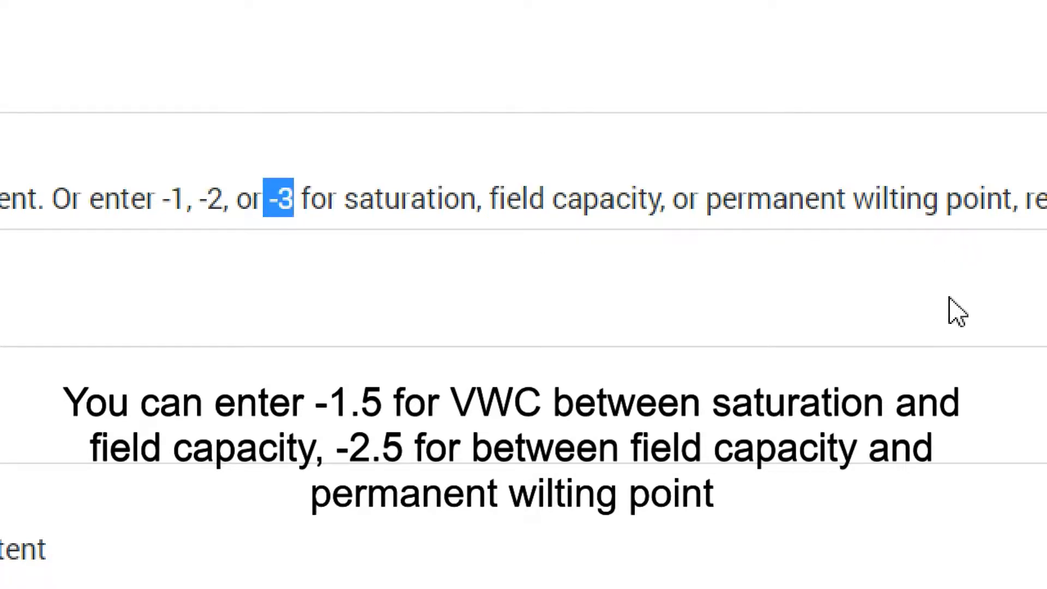
drag(1016, 199, 708, 215)
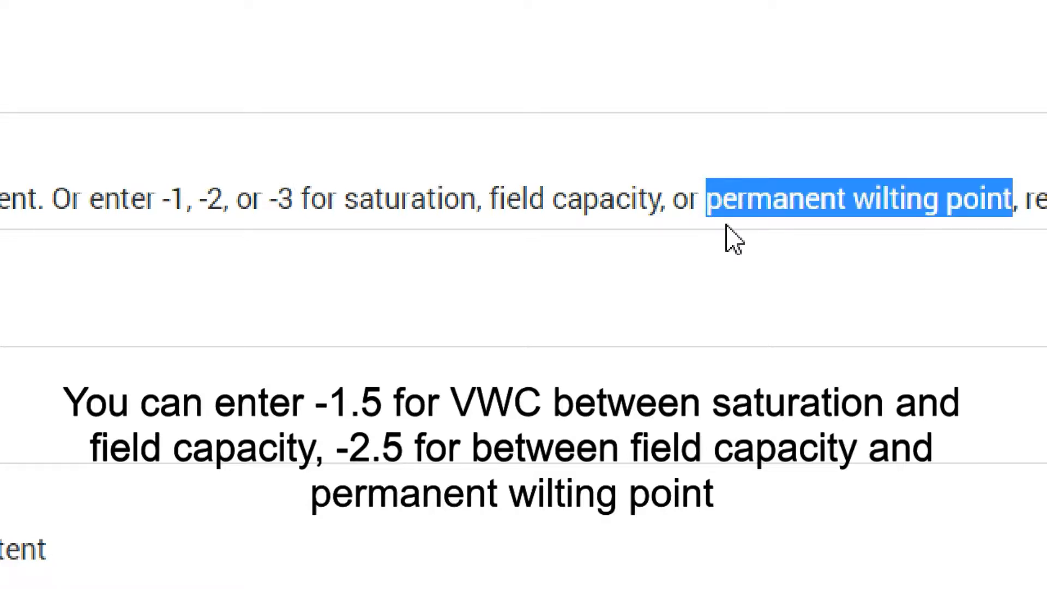
click(1, 294)
Step: Try to save the run with Layer 1's initial water content set to 9
double_click(60, 151)
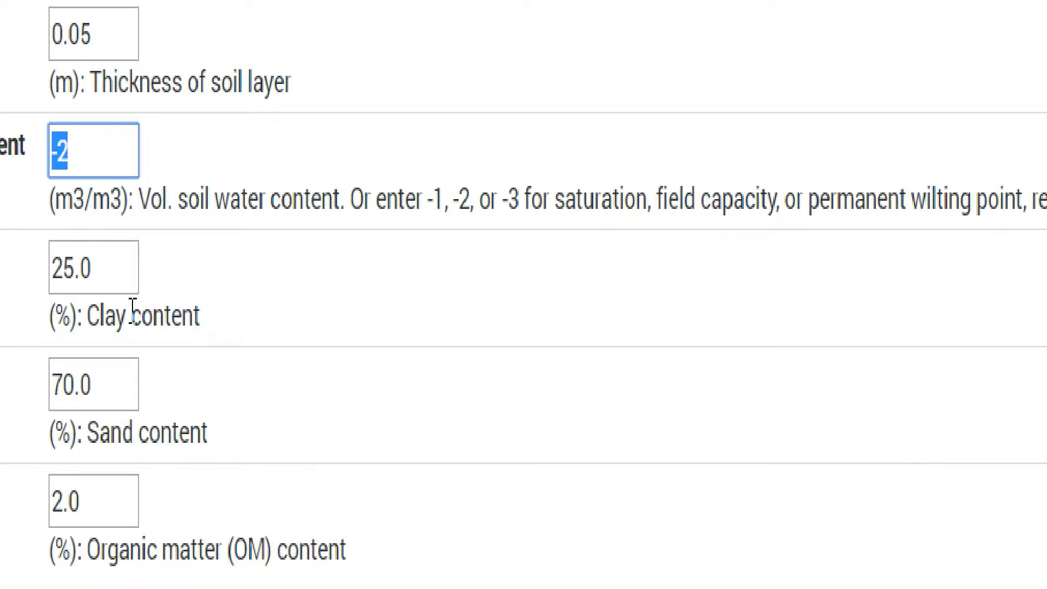
text(9)
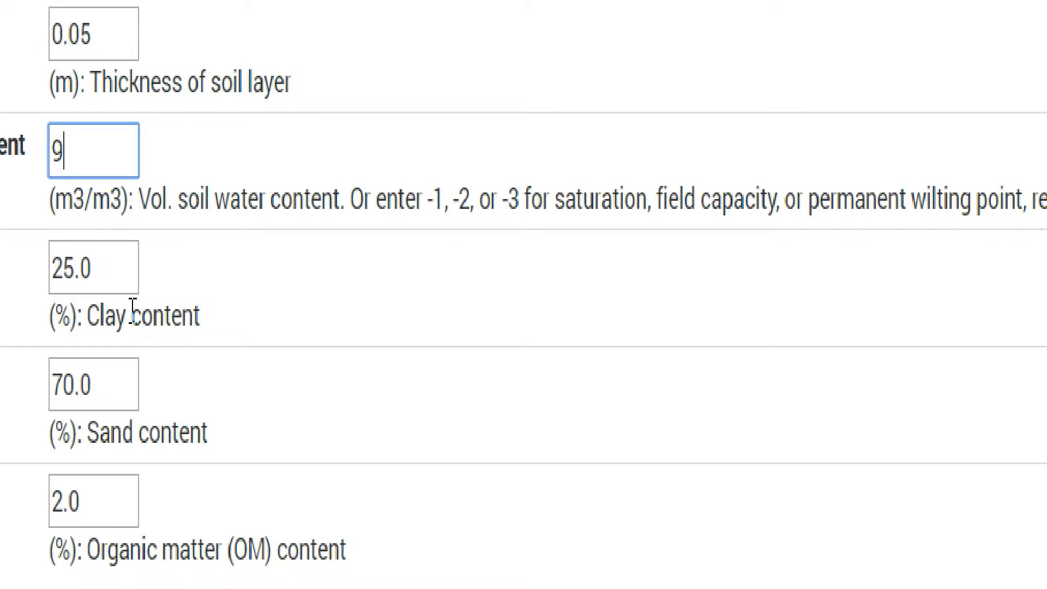
scroll(214, 469, down, 3)
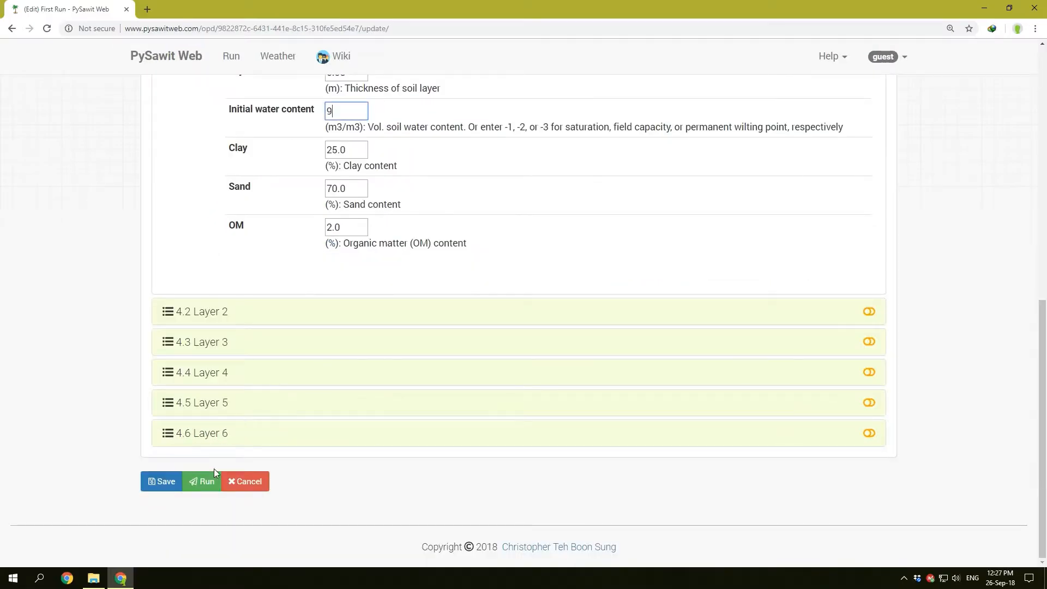
click(162, 481)
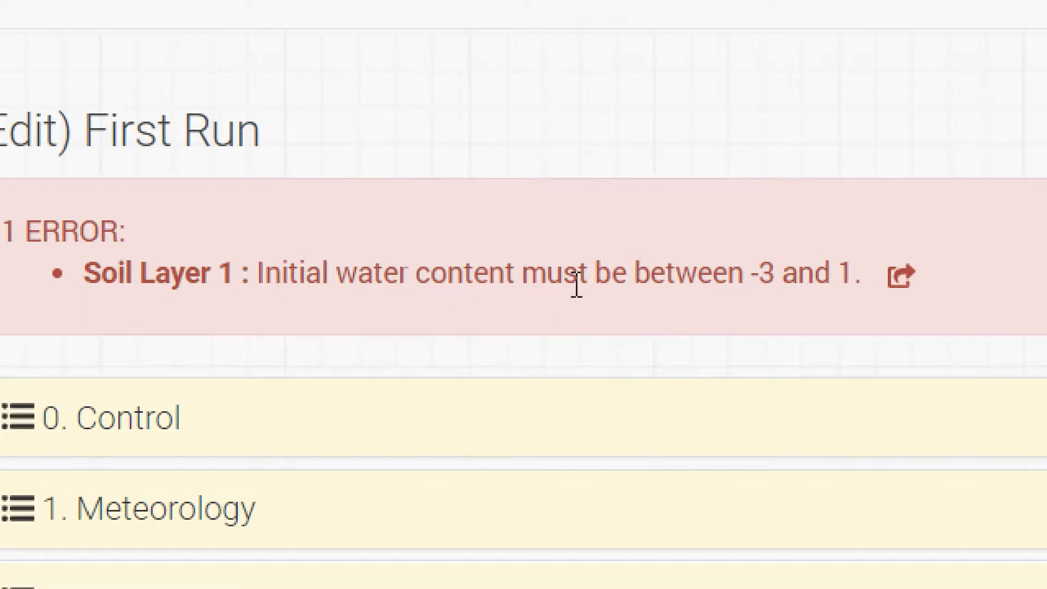
Step: Highlight the allowed limits in the Soil Layer 1 error and go to the error location
drag(774, 275, 740, 272)
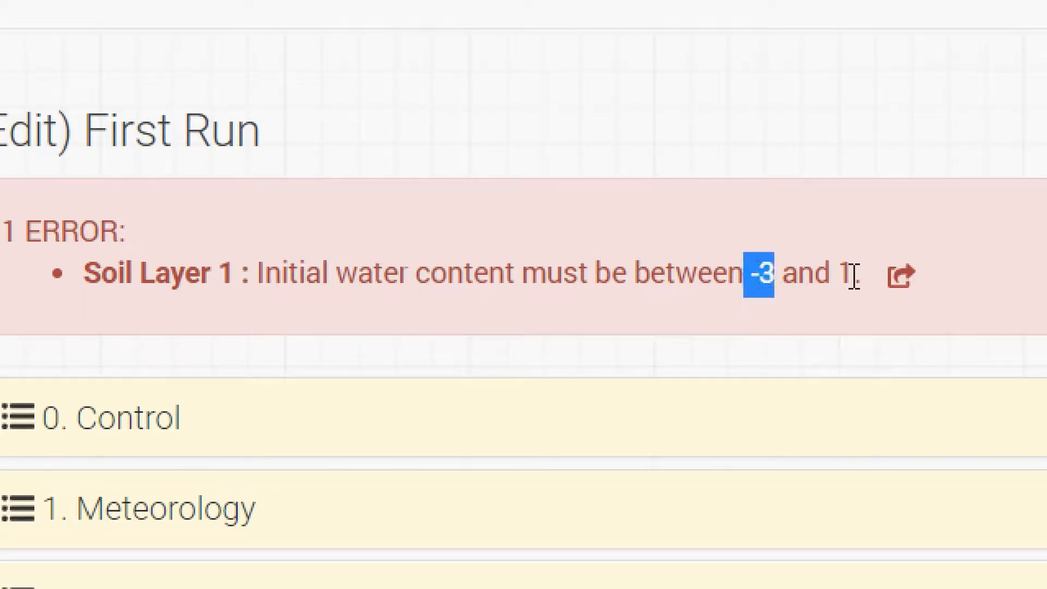
double_click(847, 275)
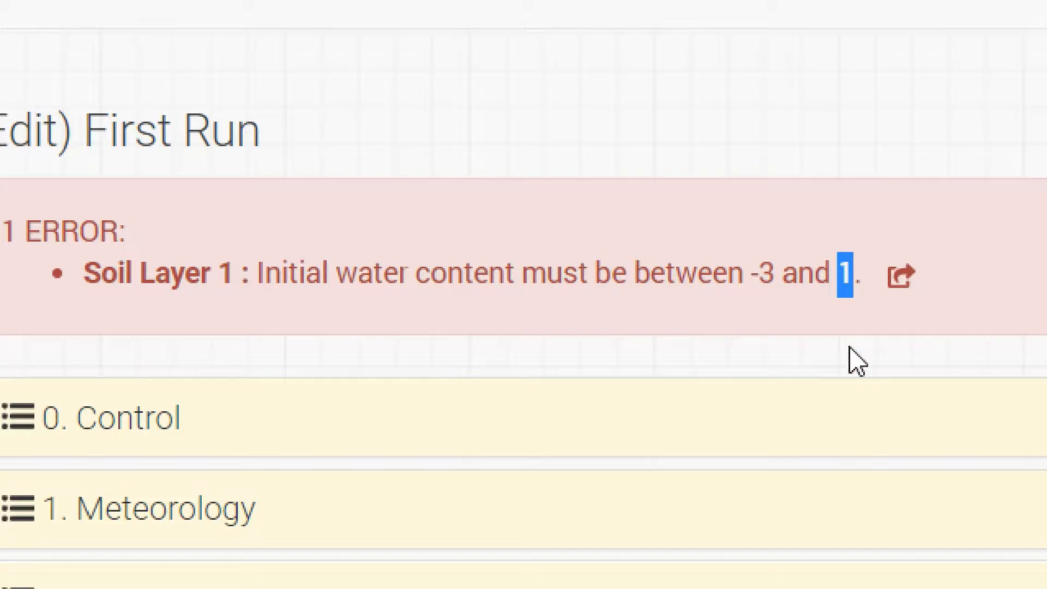
click(898, 278)
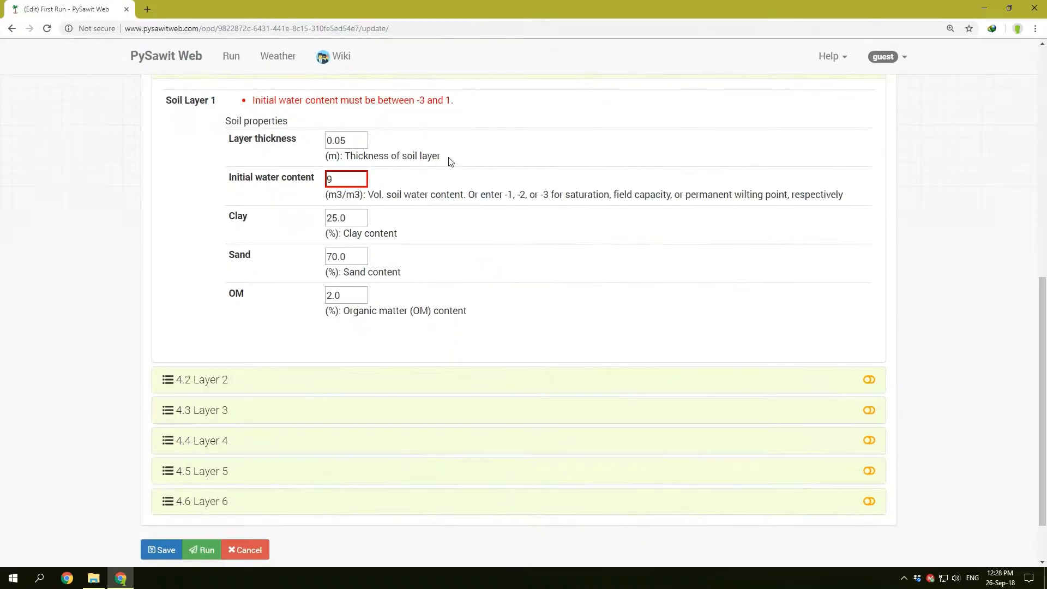
Step: Set Layer 1's initial water content to -2 and save the run
double_click(354, 182)
text(-2)
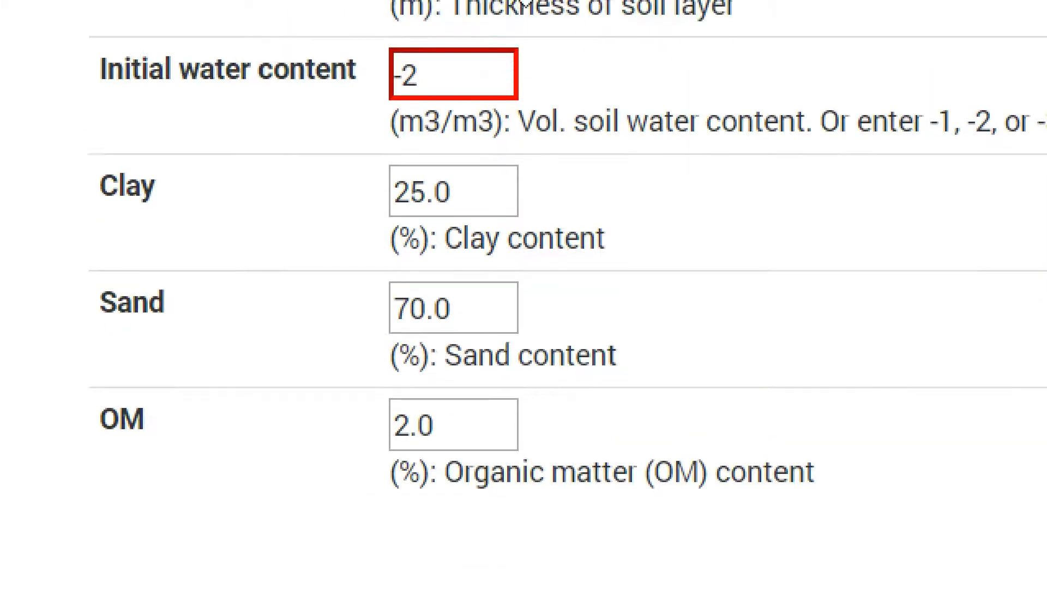
double_click(451, 187)
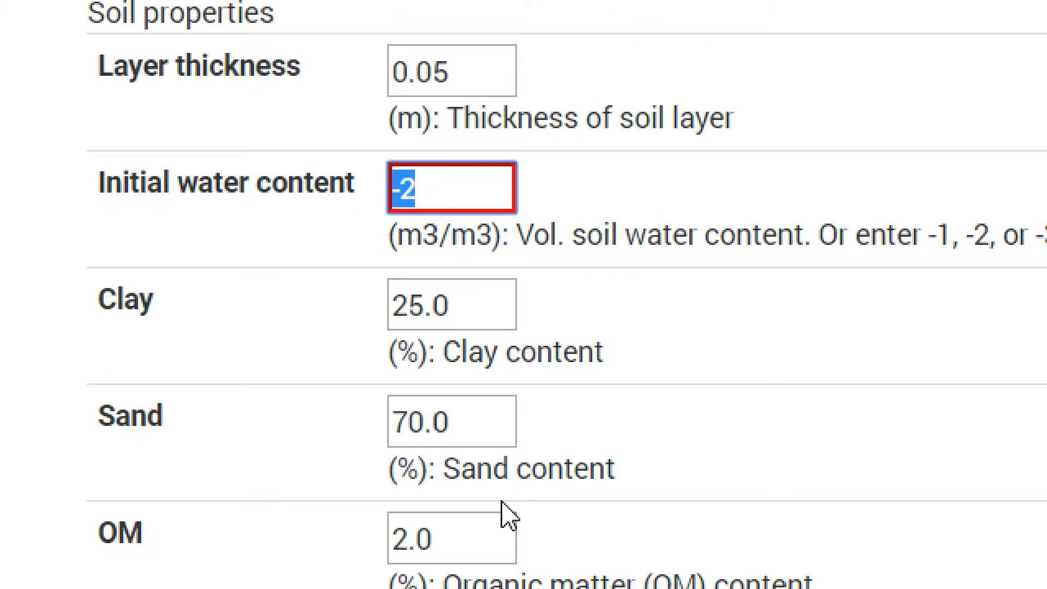
click(164, 552)
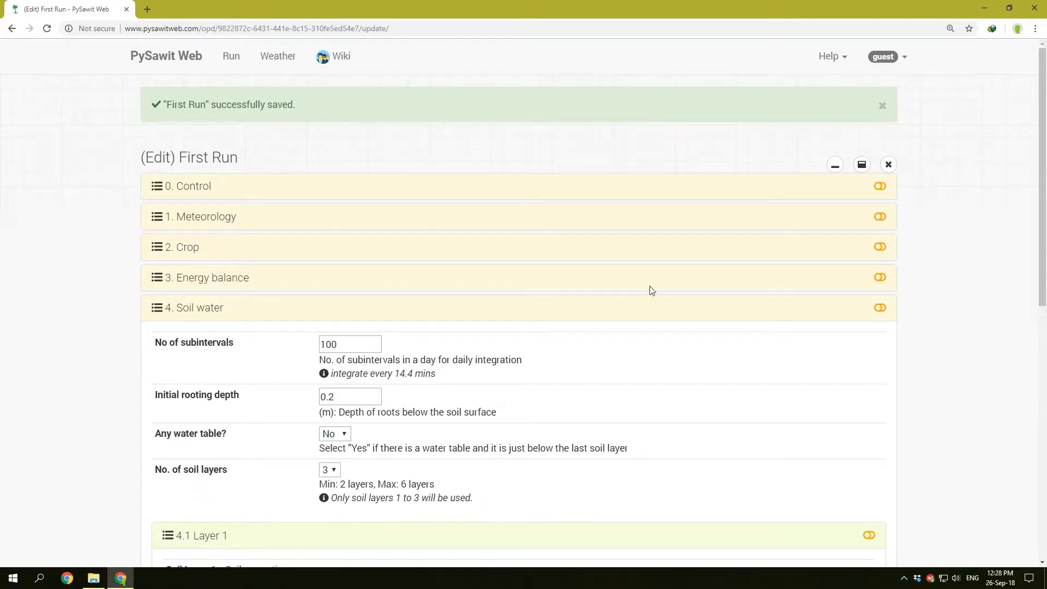
Step: Dismiss the save notice, collapse all sections and start the model run
click(883, 106)
click(838, 121)
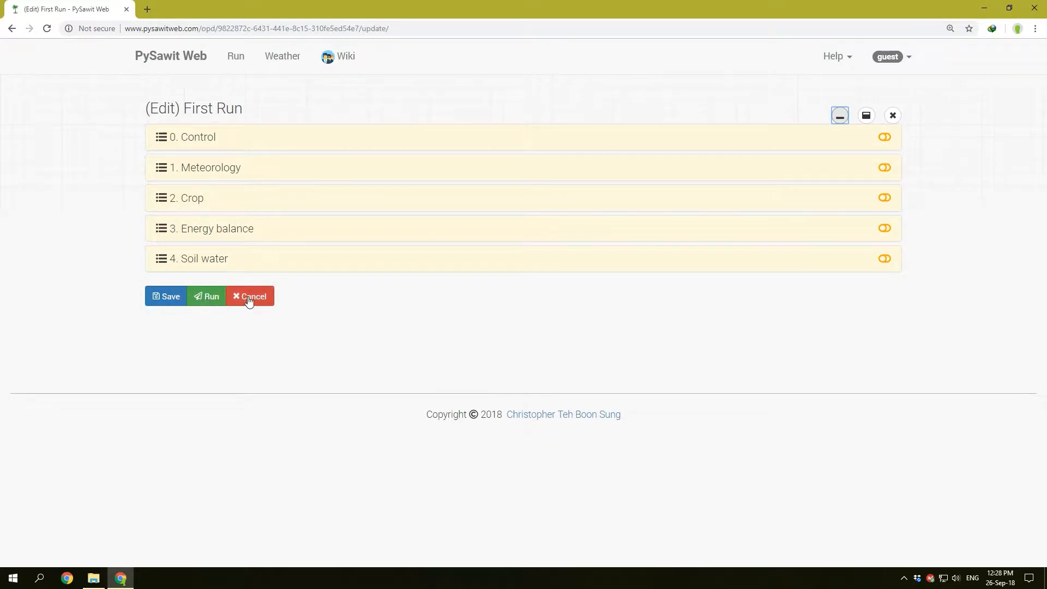
click(208, 302)
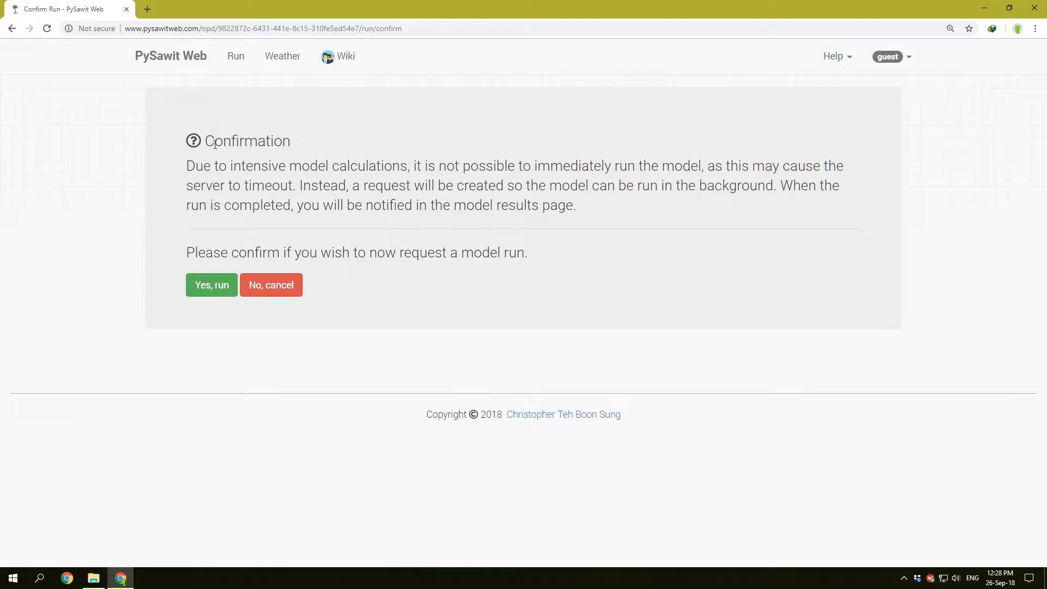
Step: Highlight the explanation of background runs, confirm the model run request and highlight the notice about its completion
drag(188, 165, 783, 201)
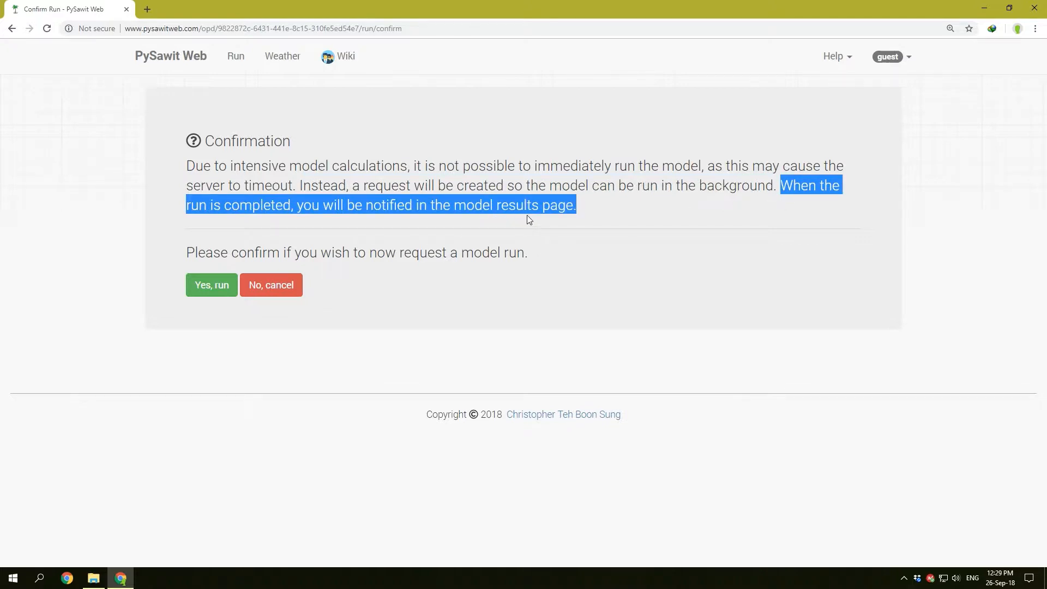
click(584, 206)
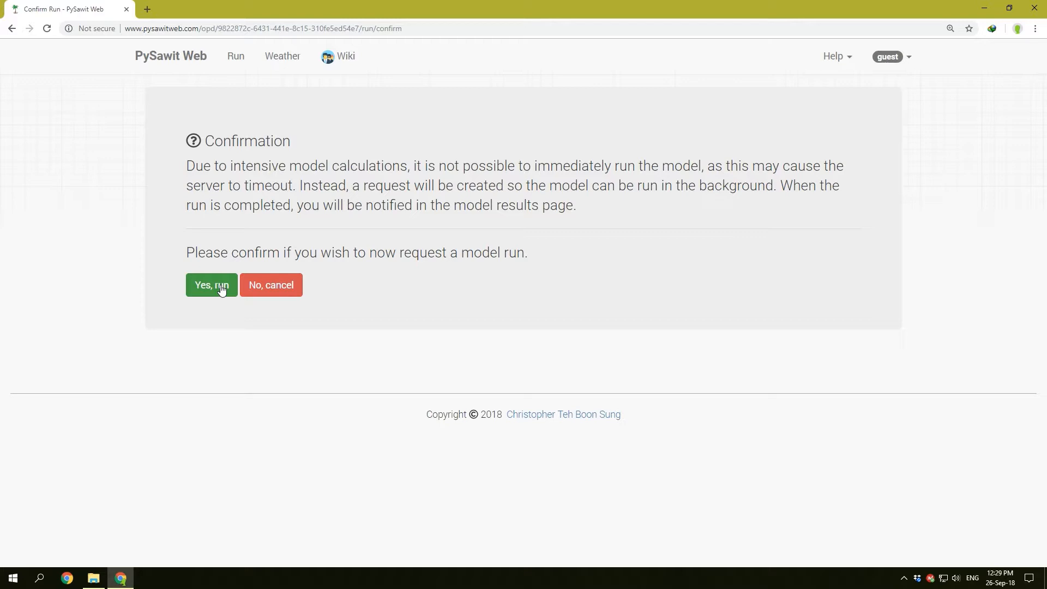
click(216, 285)
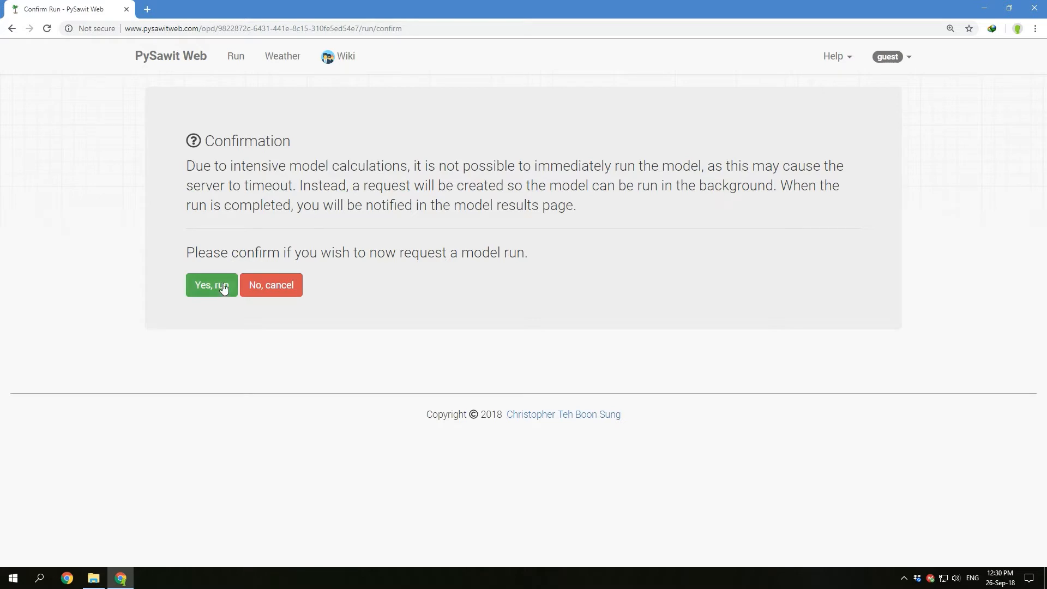
click(221, 292)
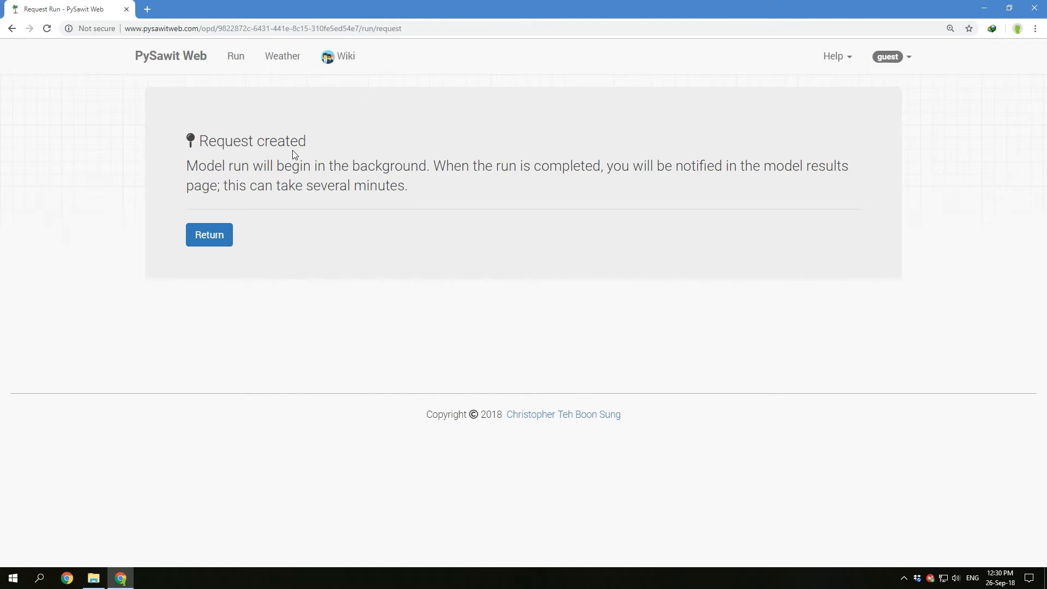
drag(187, 169, 849, 189)
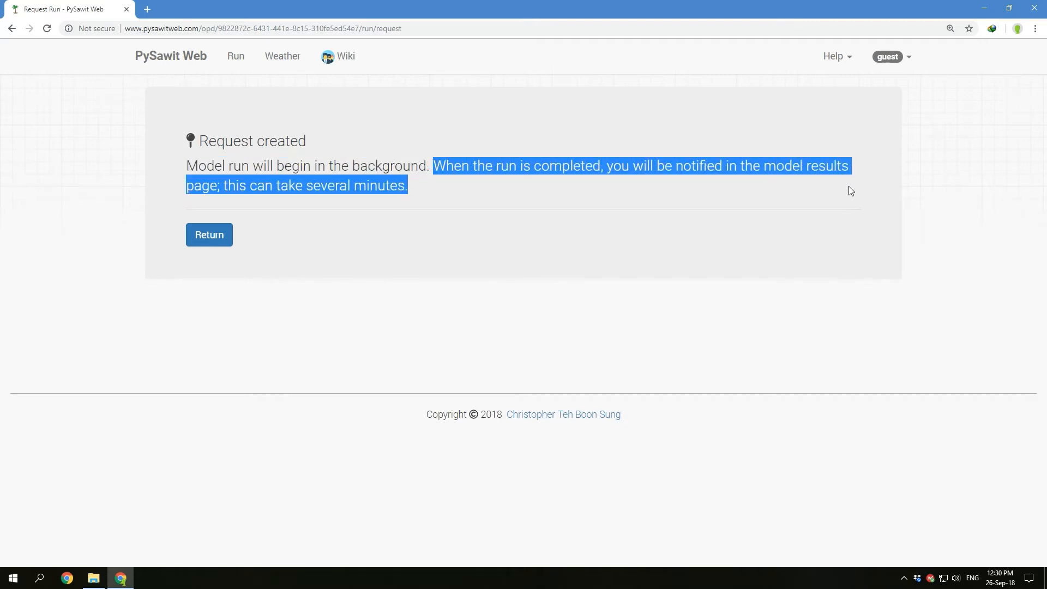
click(351, 197)
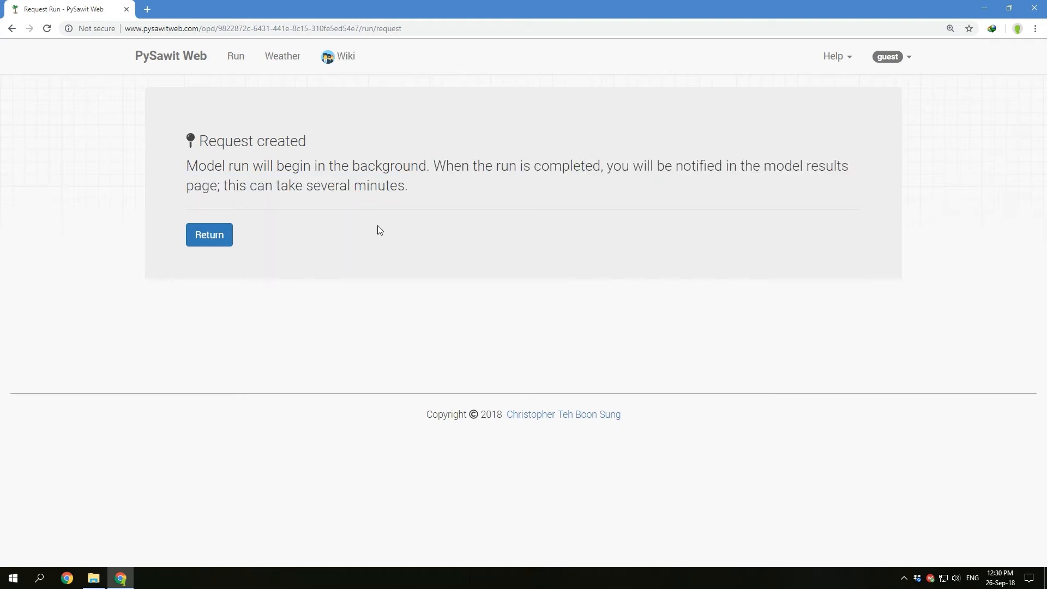